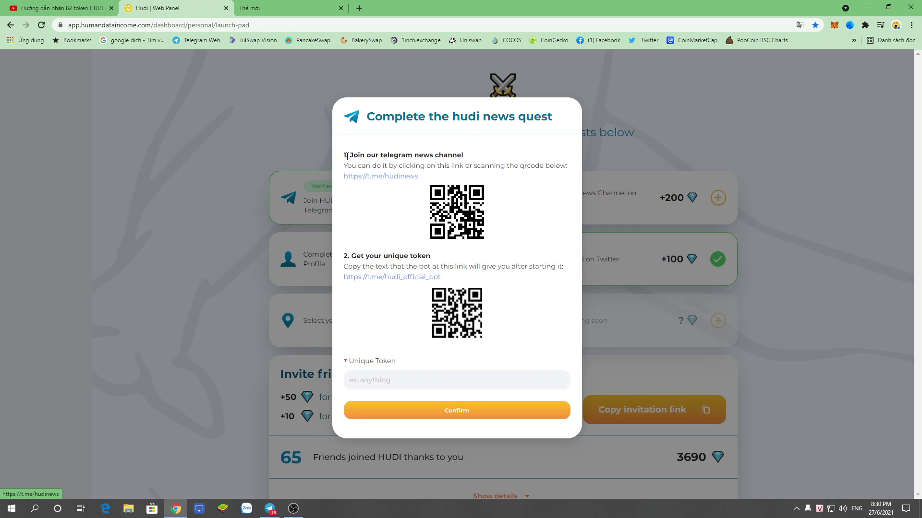
Step: Join the HUDI News Telegram channel through the quest's link and return to the quest page
left_click(402, 178)
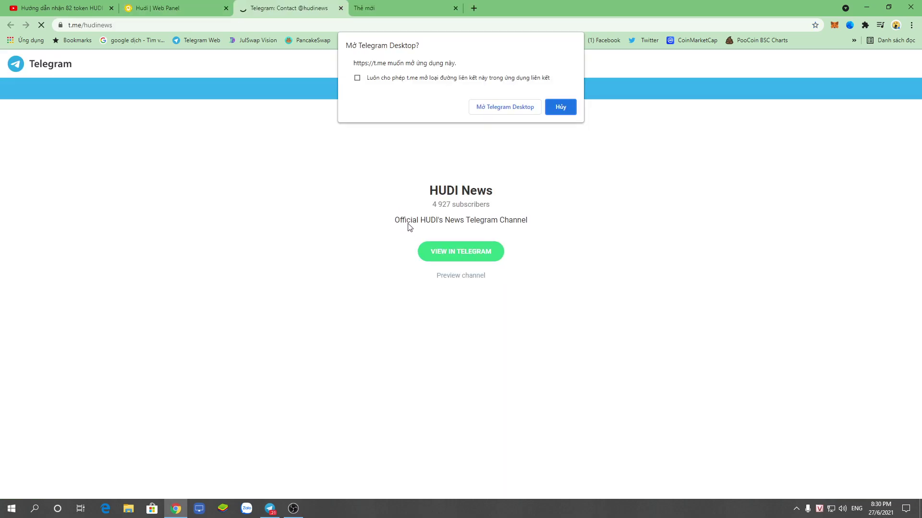
left_click(496, 107)
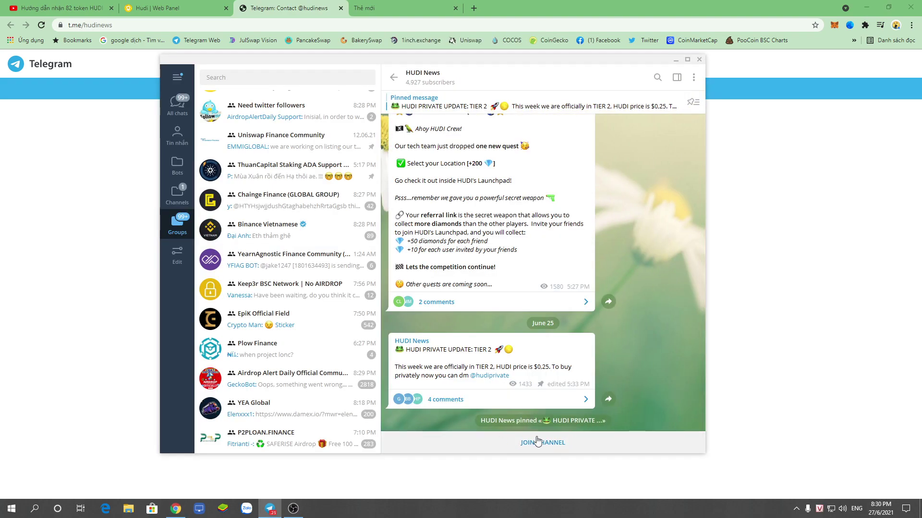
left_click(526, 444)
left_click(175, 5)
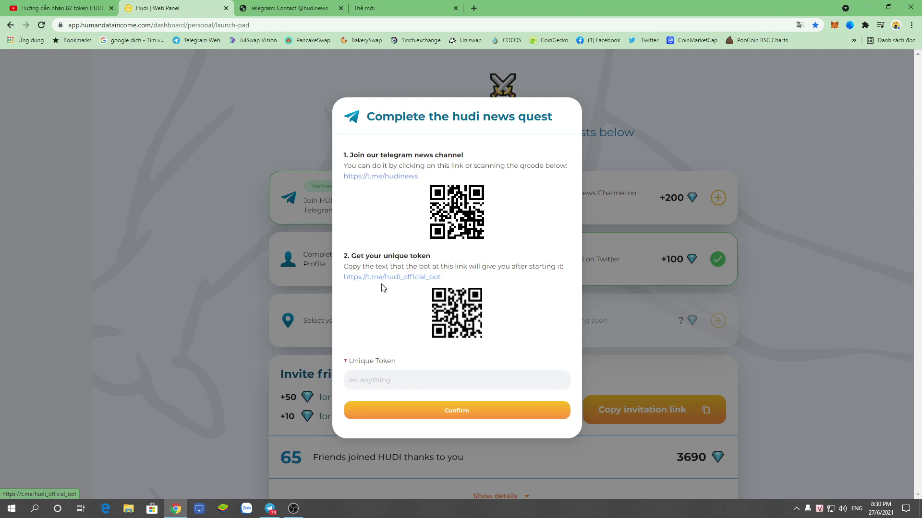
Step: Open the official HUDI bot in Telegram from the quest's link and send it the /start command
left_click(397, 277)
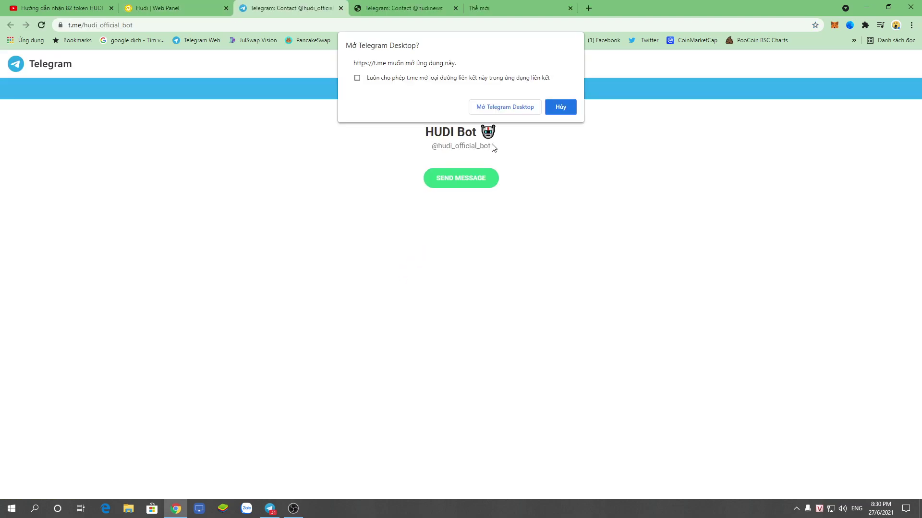
left_click(503, 108)
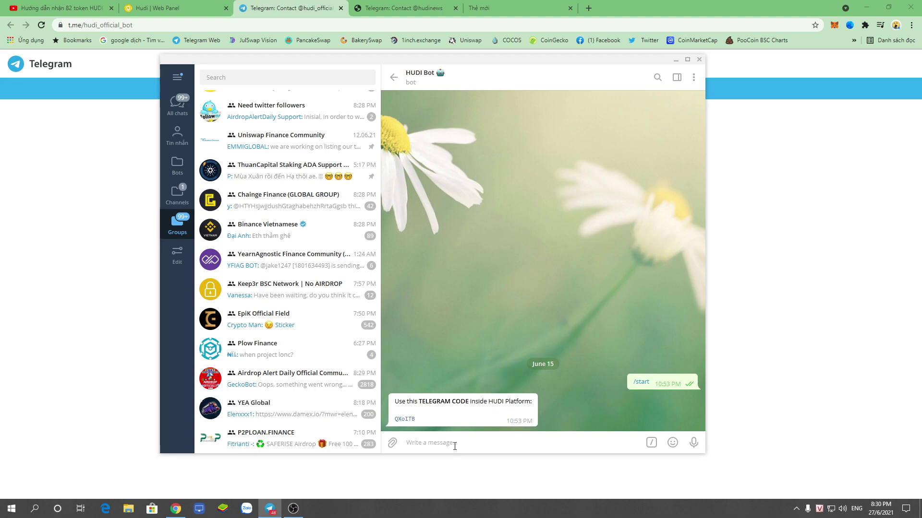
left_click(650, 443)
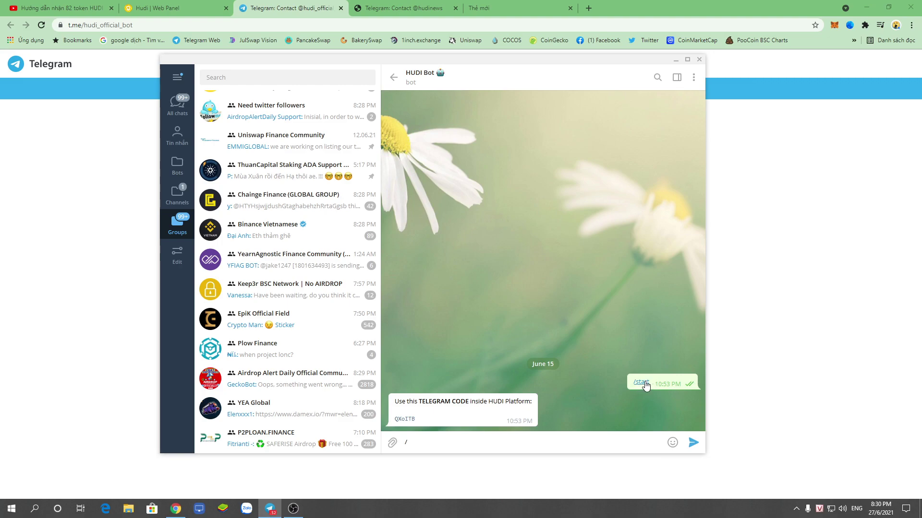
left_click(642, 384)
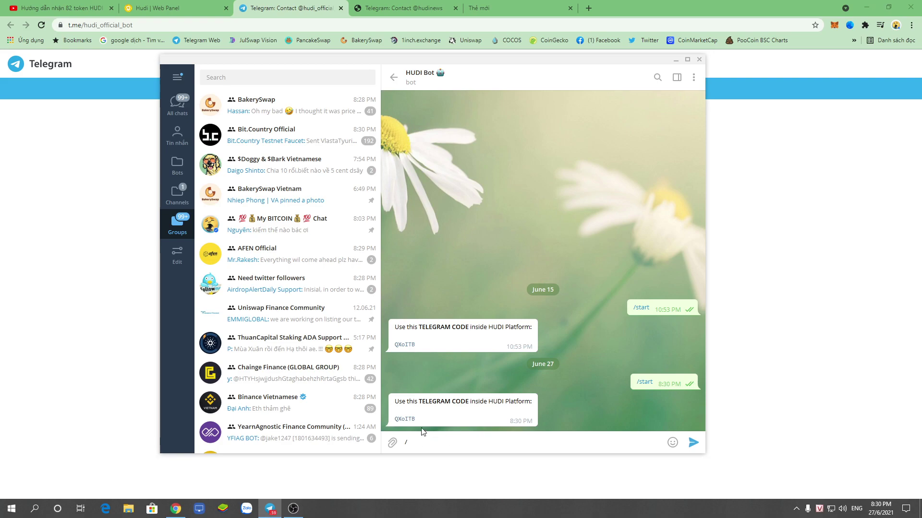
key("BackSpace")
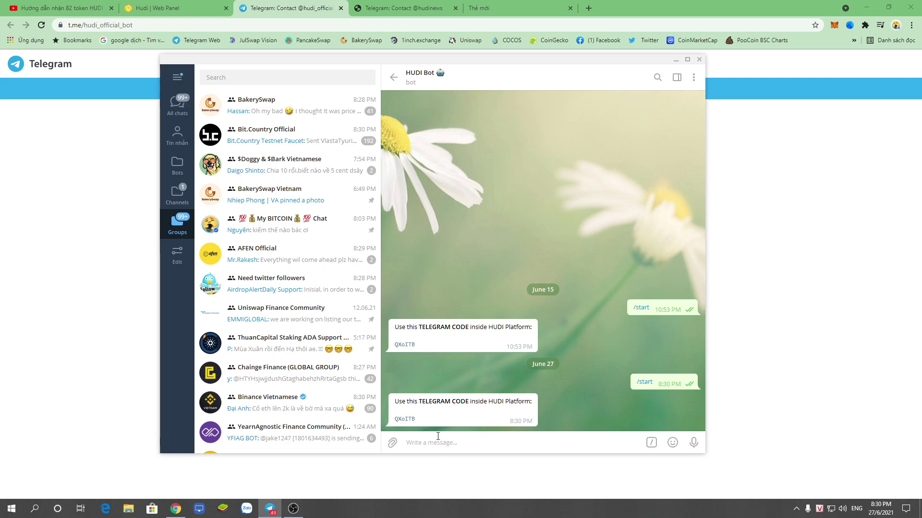
Step: Copy the Telegram code from the bot's latest reply and submit it as the Unique Token of the HUDI news quest
double_click(407, 420)
right_click(406, 418)
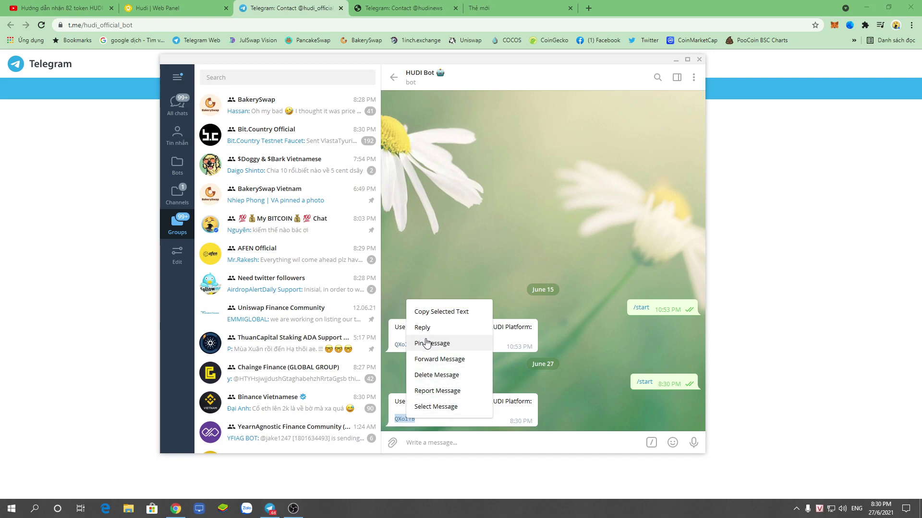
left_click(448, 313)
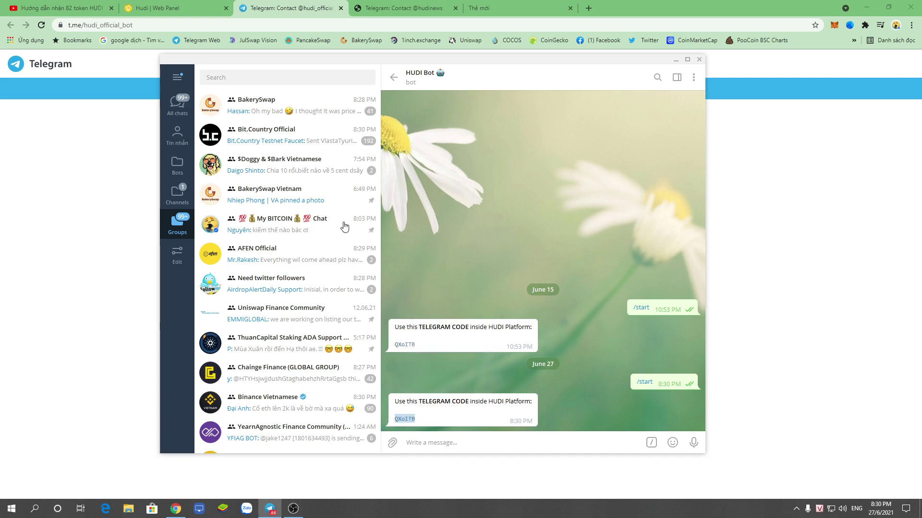
left_click(158, 4)
left_click(371, 381)
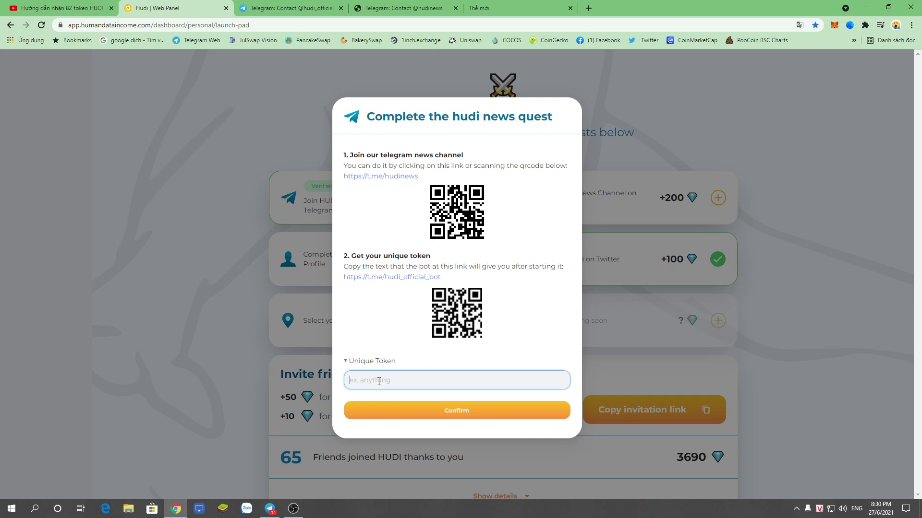
right_click(379, 381)
left_click(416, 308)
left_click(462, 416)
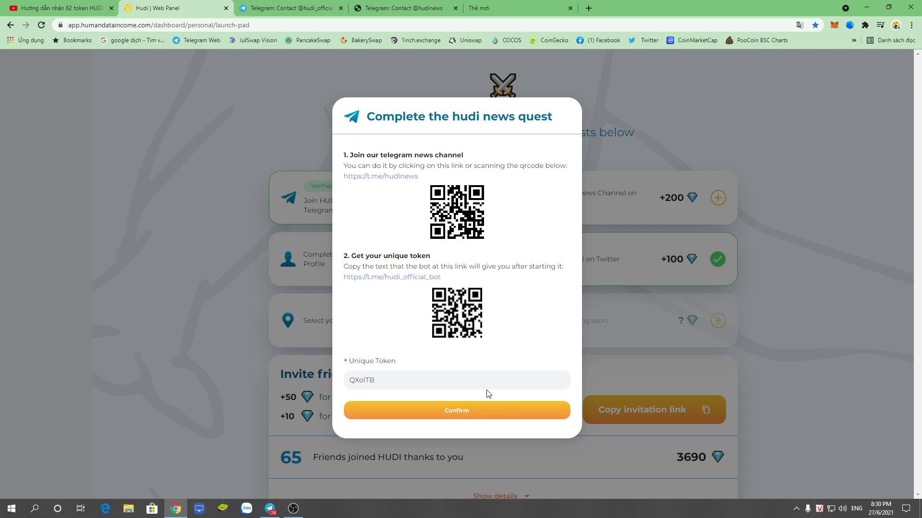
left_click(450, 414)
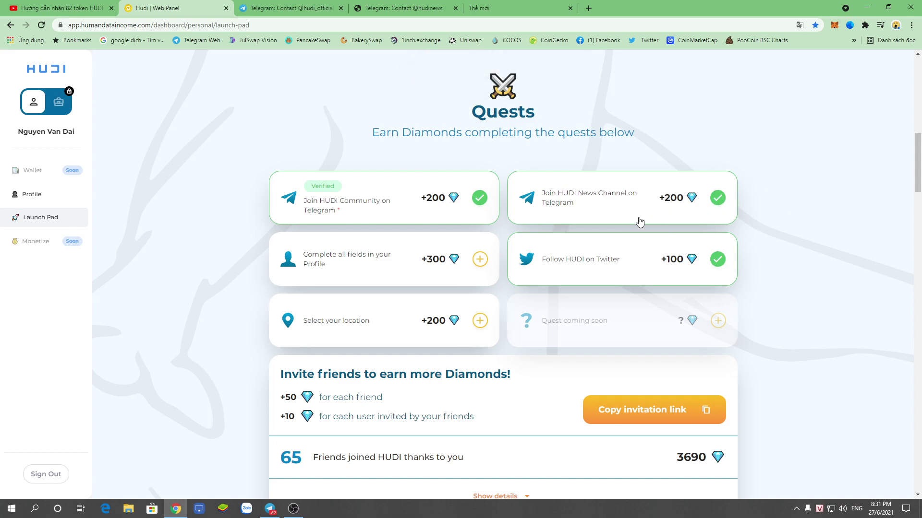
Step: Review the token reward and the quest list, temporarily translating the page into Vietnamese
scroll(629, 228, "up", 6)
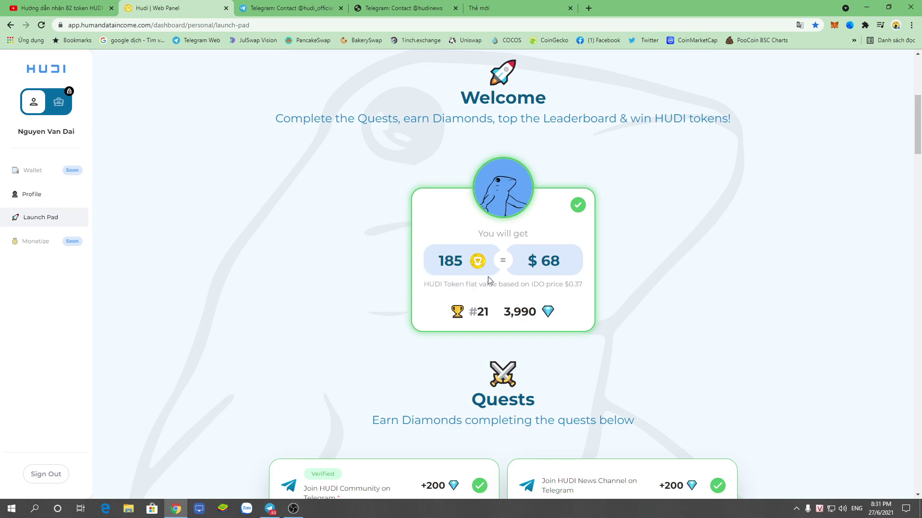
scroll(513, 314, "down", 6)
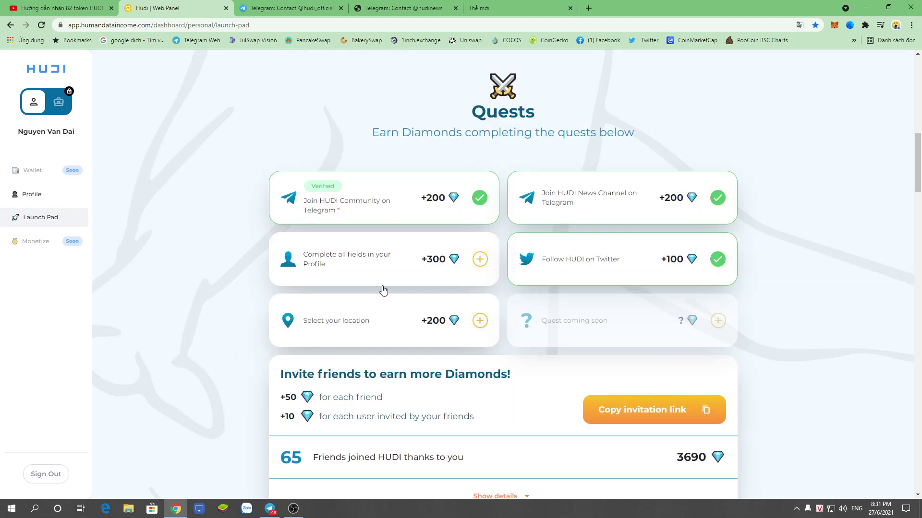
right_click(202, 272)
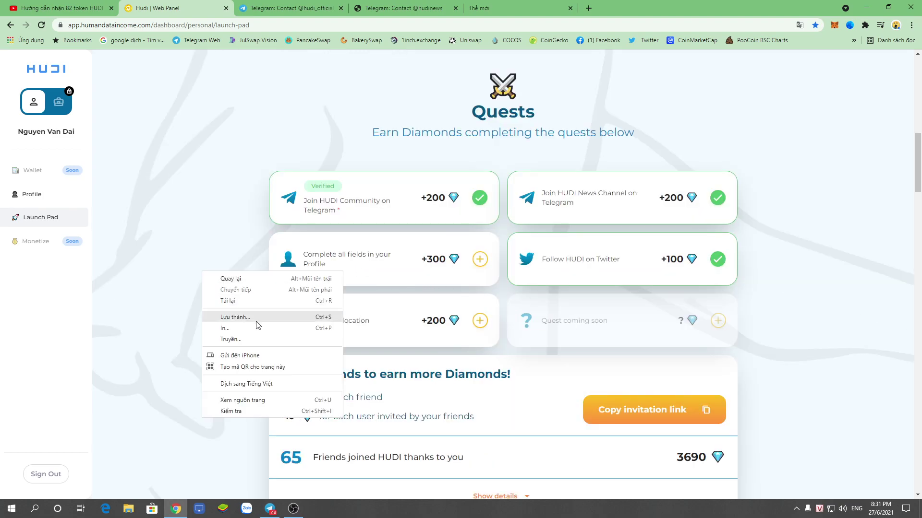
left_click(253, 367)
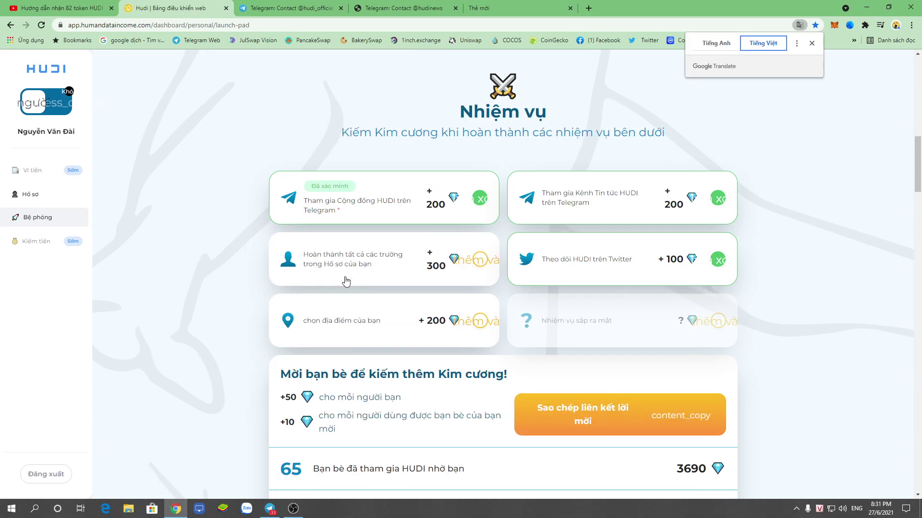
left_click(720, 49)
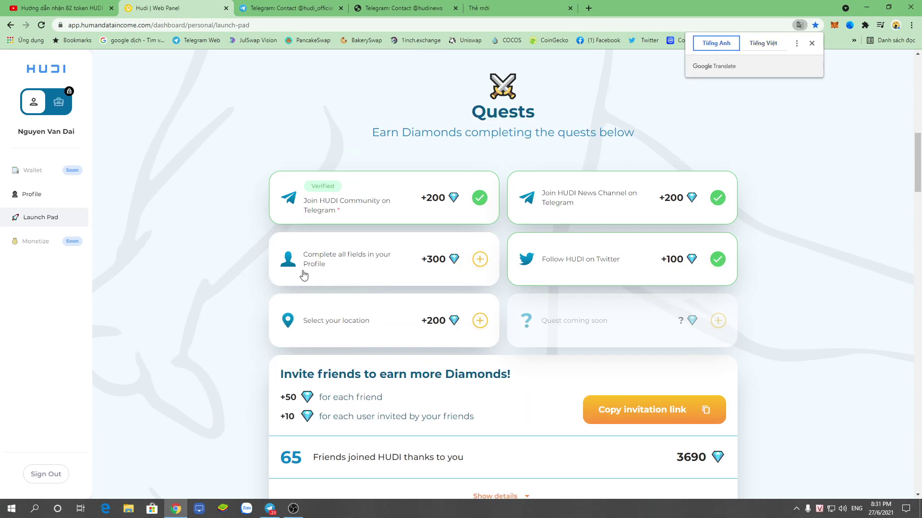
Step: View the instructions of the profile-completion quest and its linked profile page, and close both
left_click(481, 263)
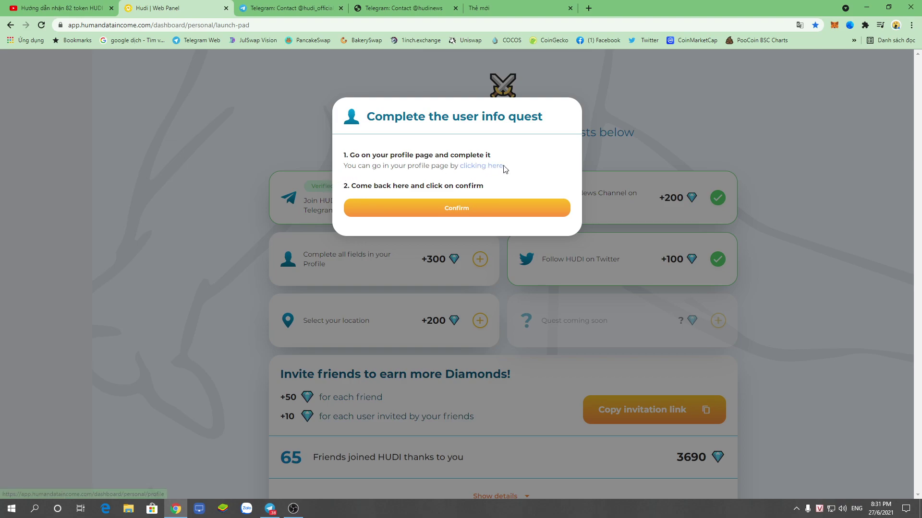
left_click(478, 167)
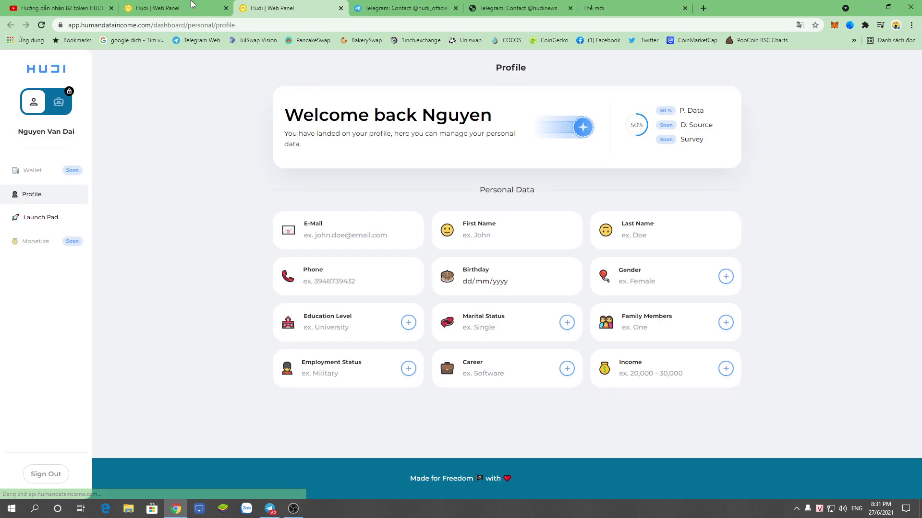
key("ctrl+w")
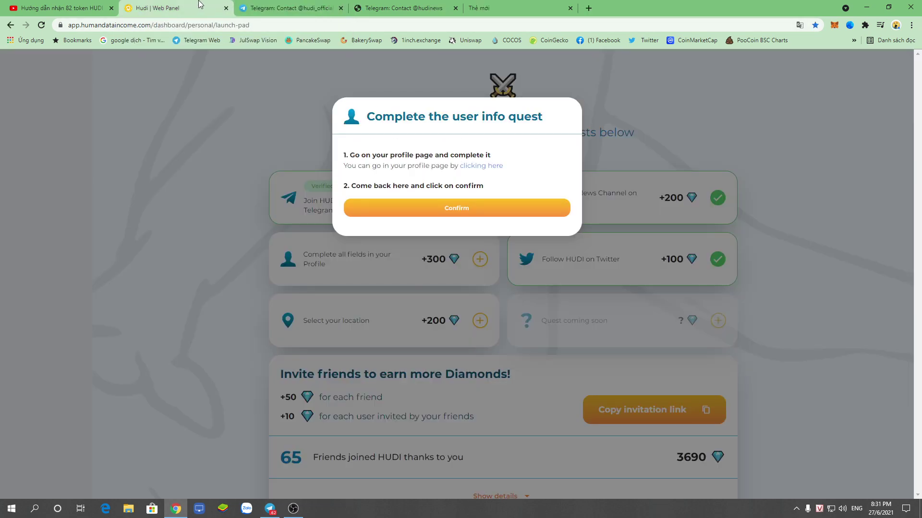
left_click(595, 233)
scroll(447, 226, "up", 1)
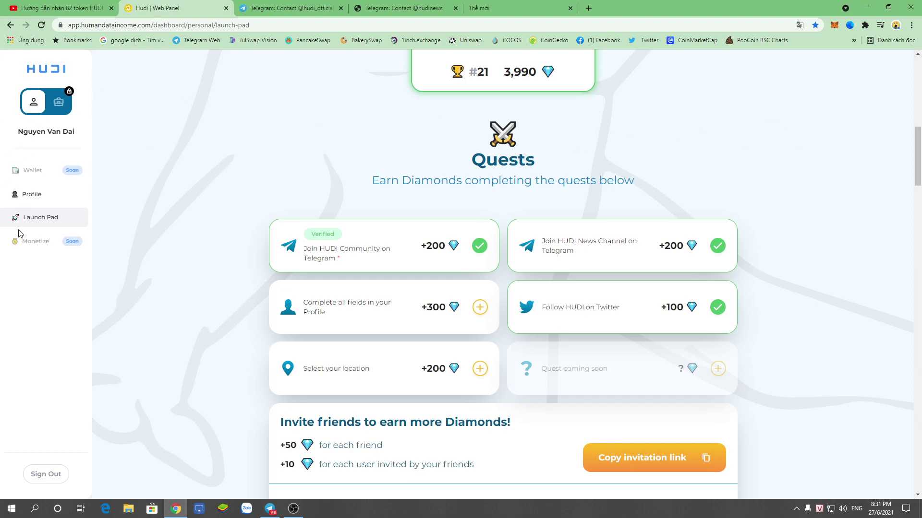
Step: Go to the personal profile page and set Gender to Male
left_click(24, 197)
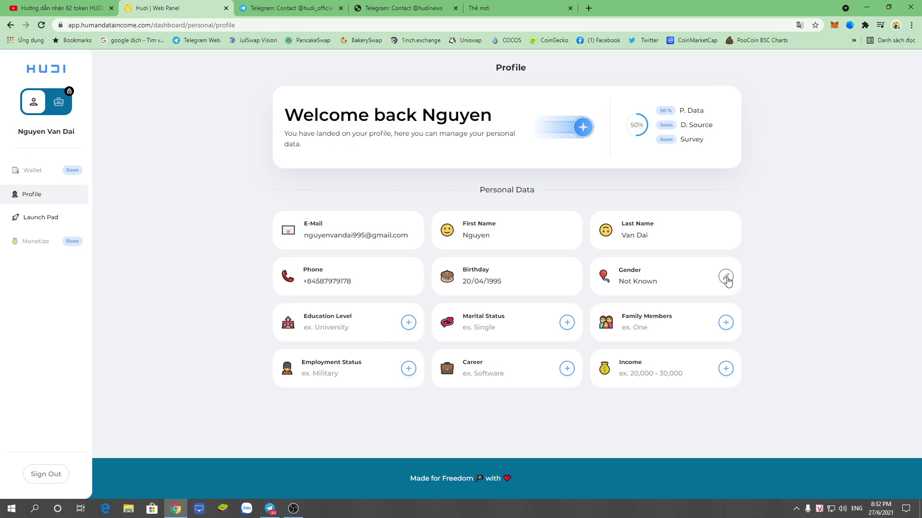
left_click(727, 277)
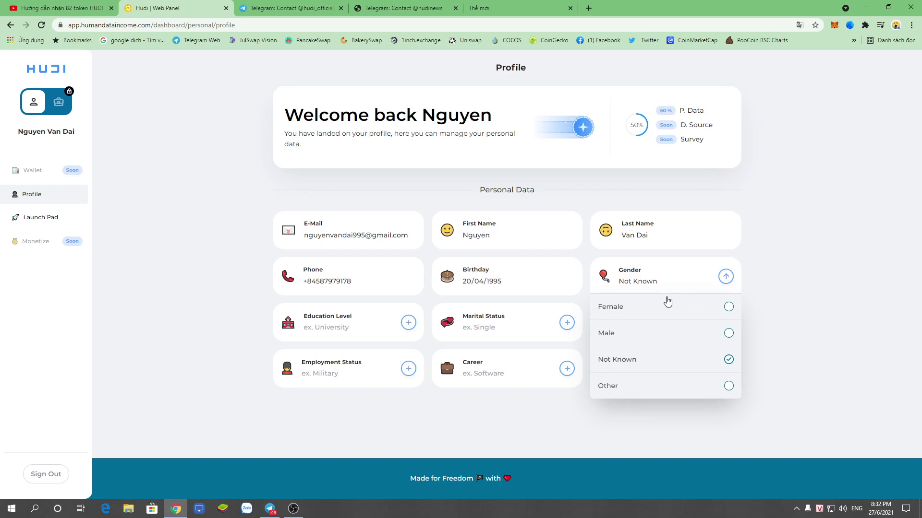
left_click(730, 335)
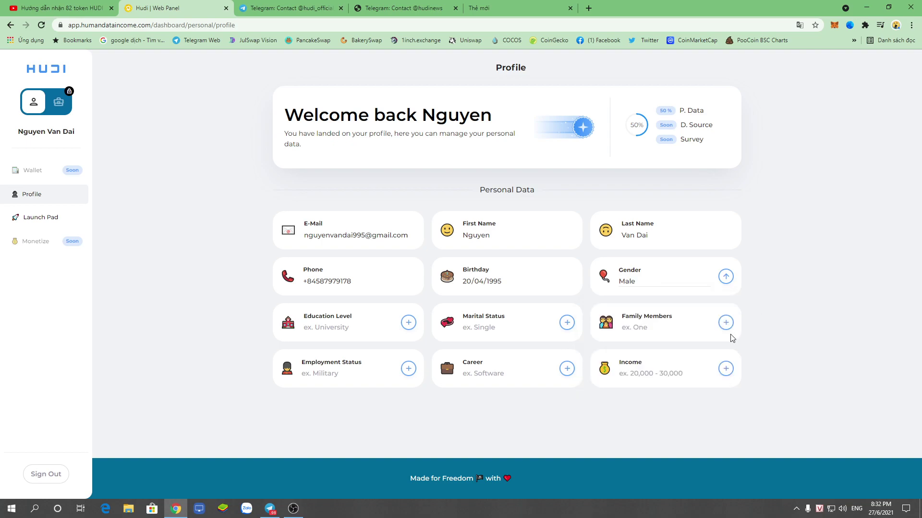
left_click(727, 279)
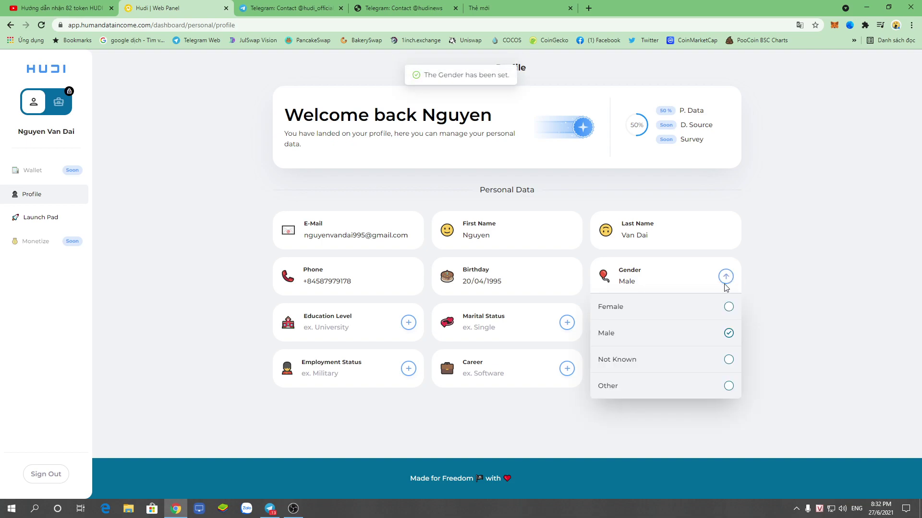
left_click(726, 278)
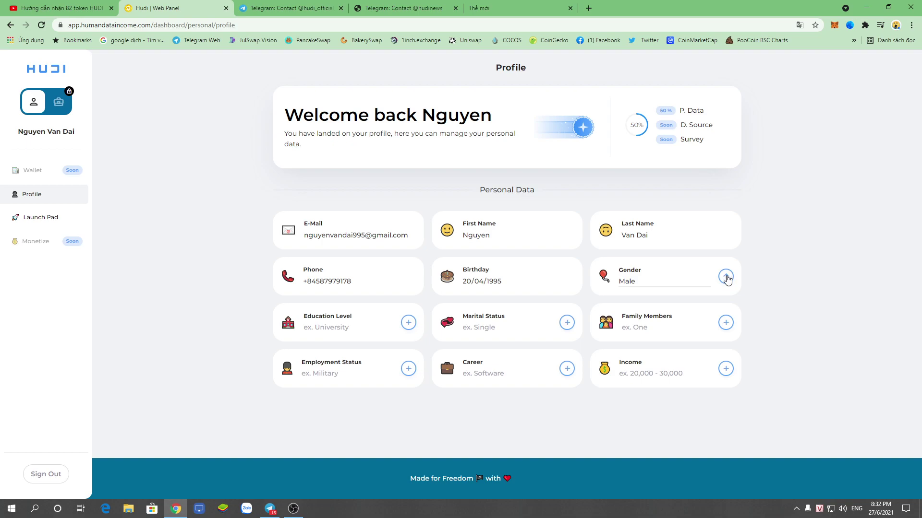
left_click(726, 279)
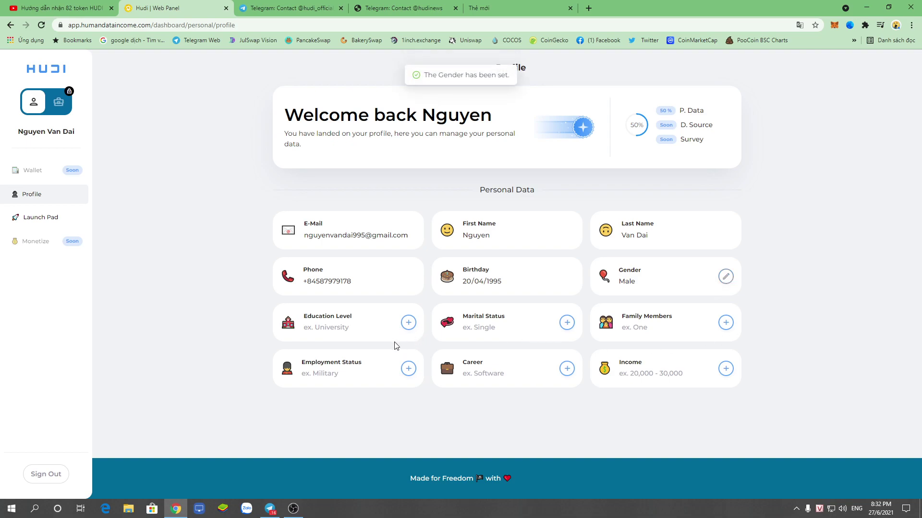
Step: Set Education Level to University and save it, using the Vietnamese page translation to check the options before returning to English
right_click(222, 322)
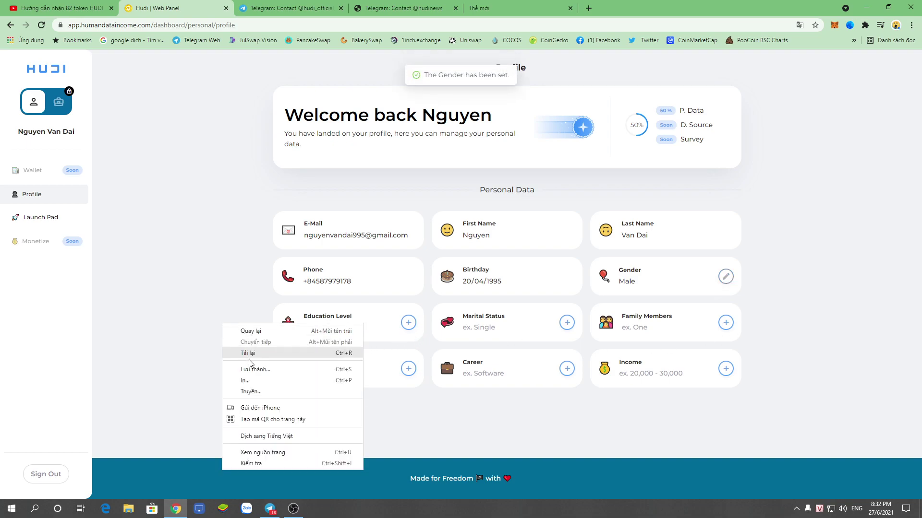
left_click(264, 426)
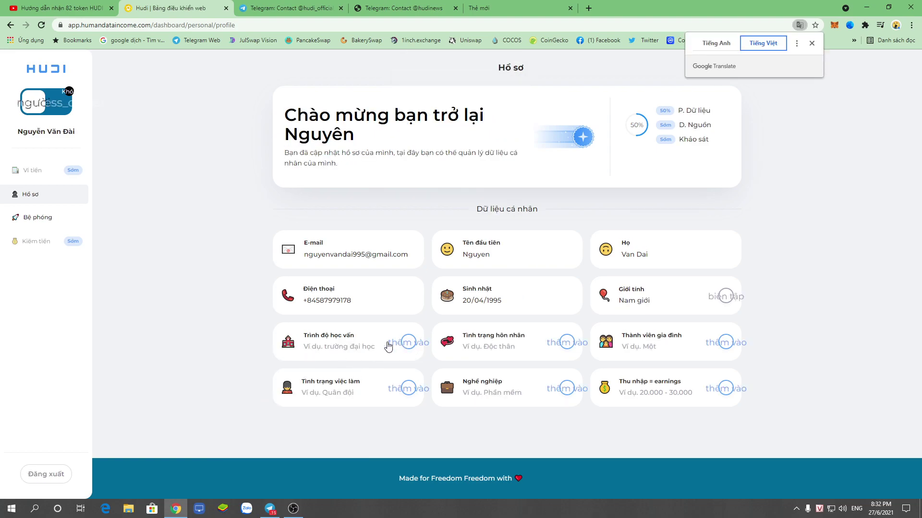
left_click(403, 345)
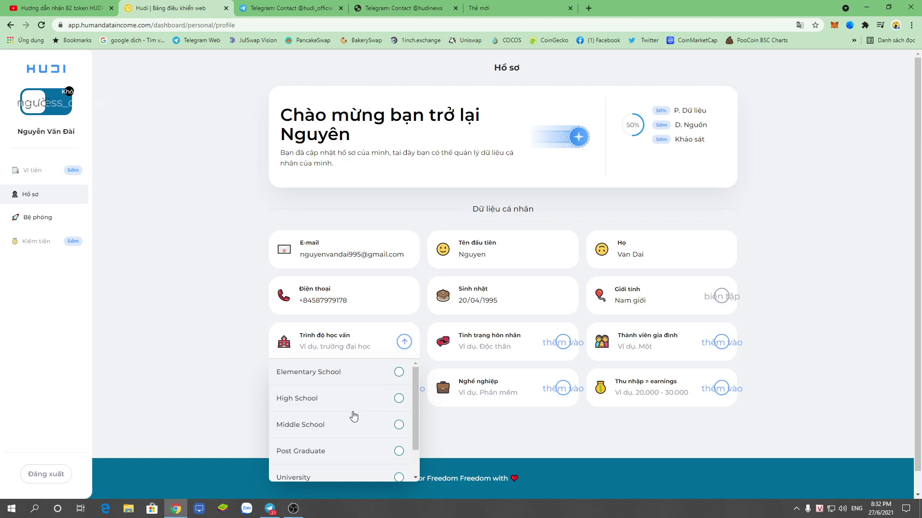
right_click(186, 369)
left_click(218, 336)
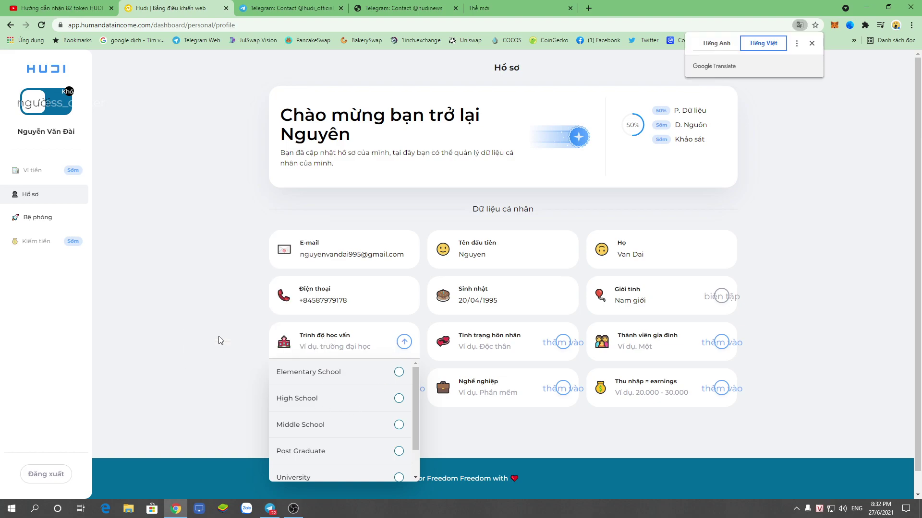
left_click(717, 43)
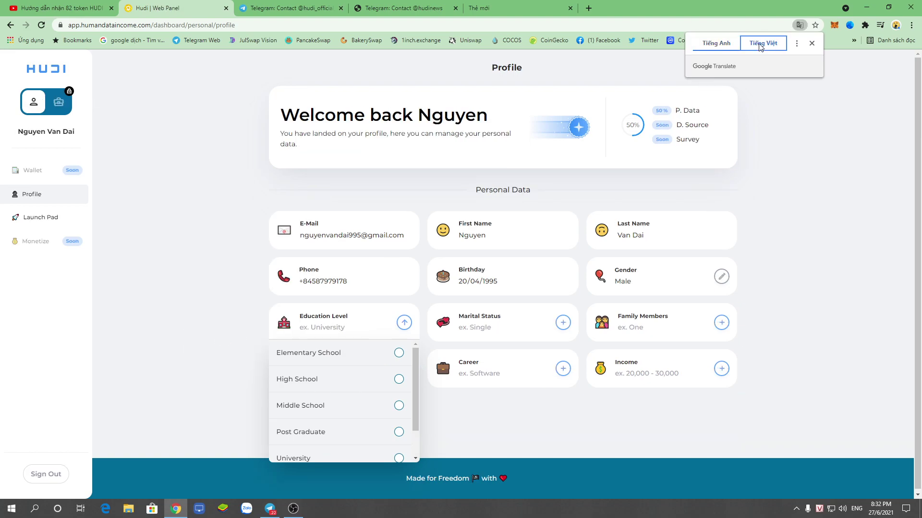
left_click(761, 44)
scroll(325, 438, "down", 1)
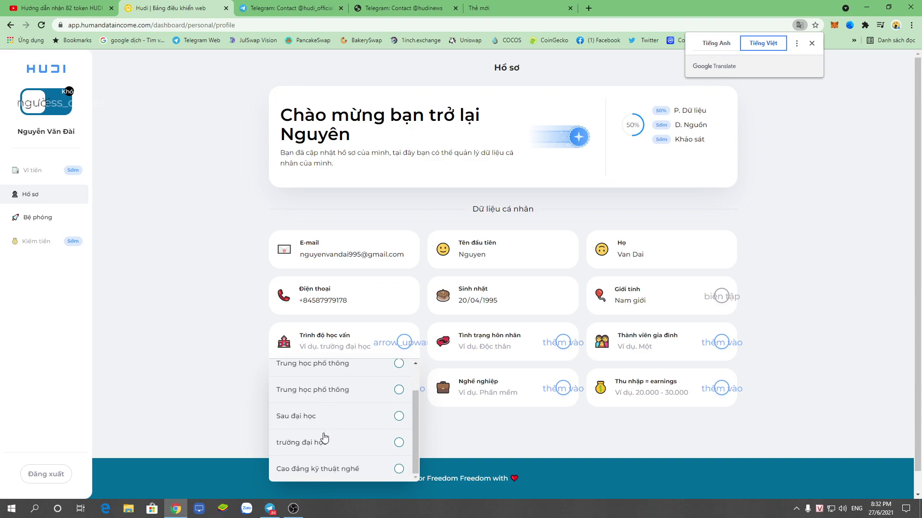
scroll(340, 464, "down", 1)
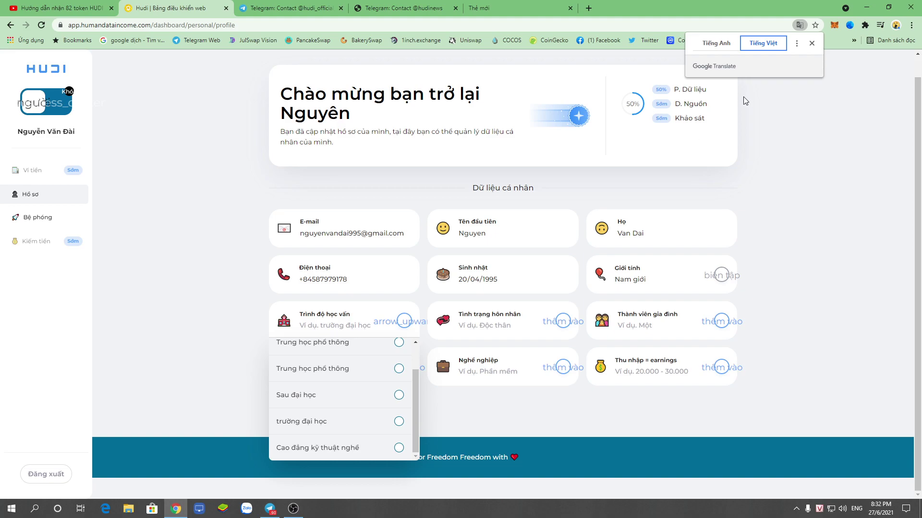
left_click(716, 46)
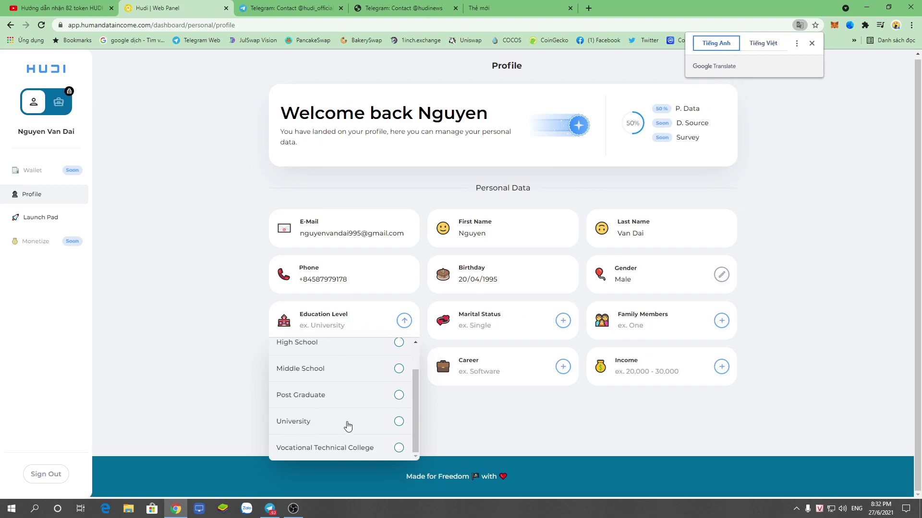
left_click(399, 422)
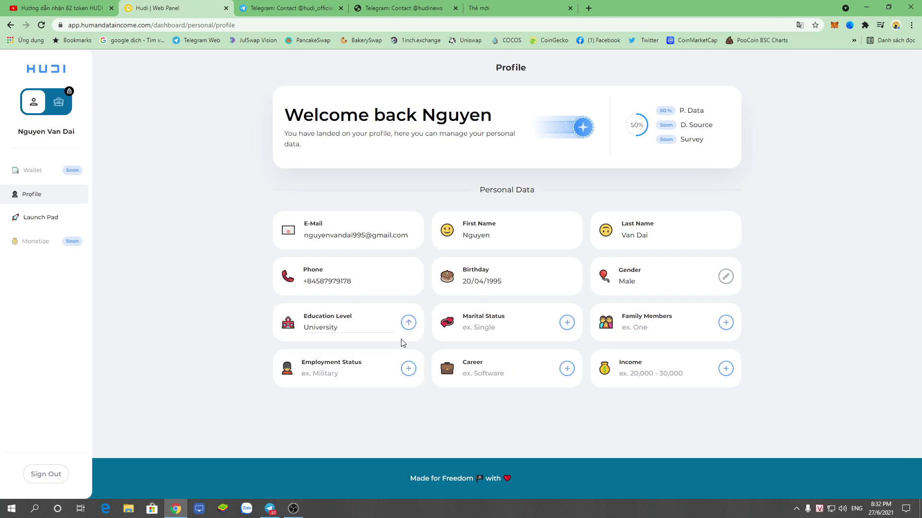
left_click(408, 324)
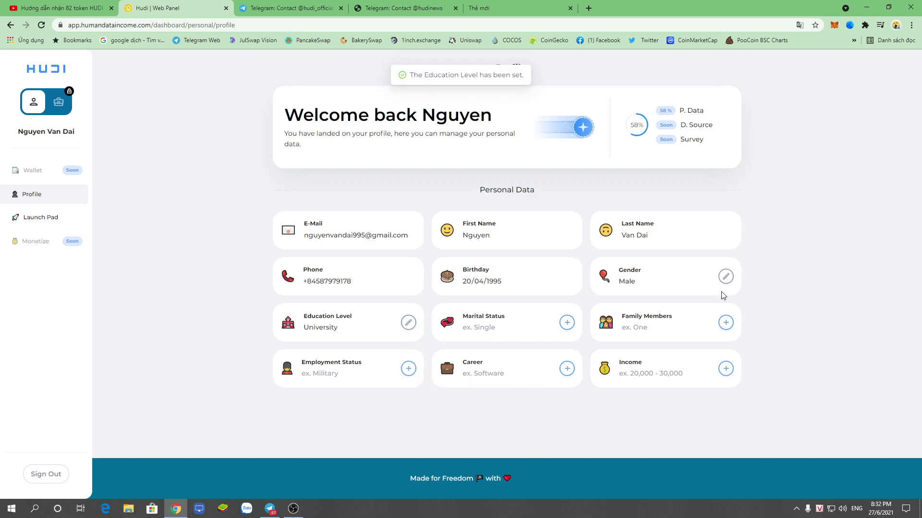
Step: Translate the profile page and the Marital Status options into Vietnamese and choose Single (Độc thân)
right_click(839, 181)
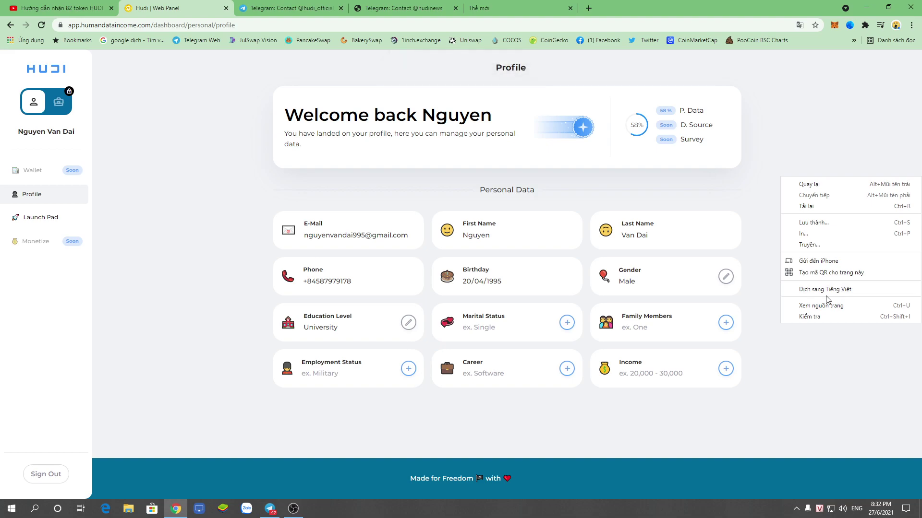
left_click(826, 291)
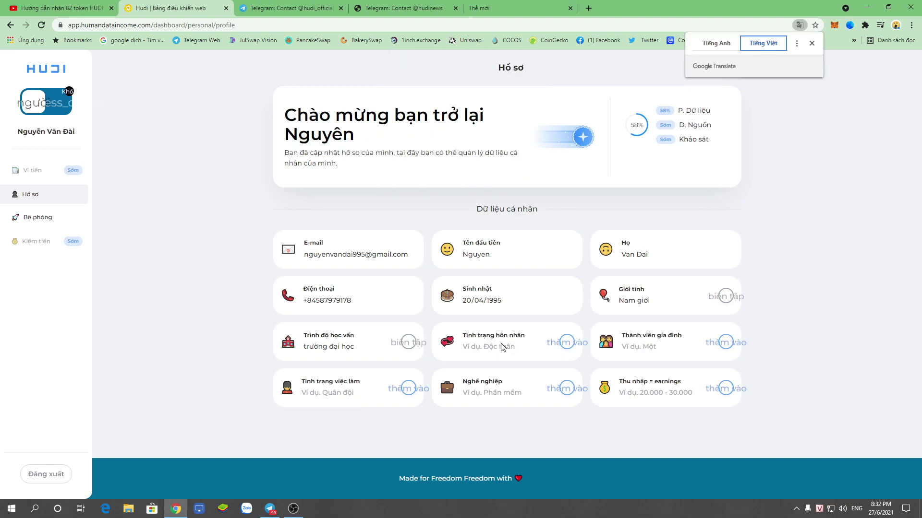
left_click(561, 348)
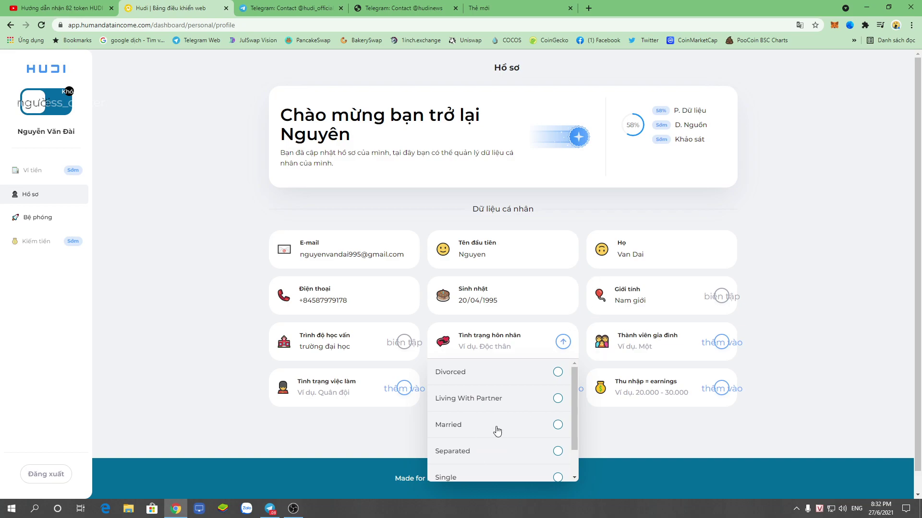
right_click(748, 213)
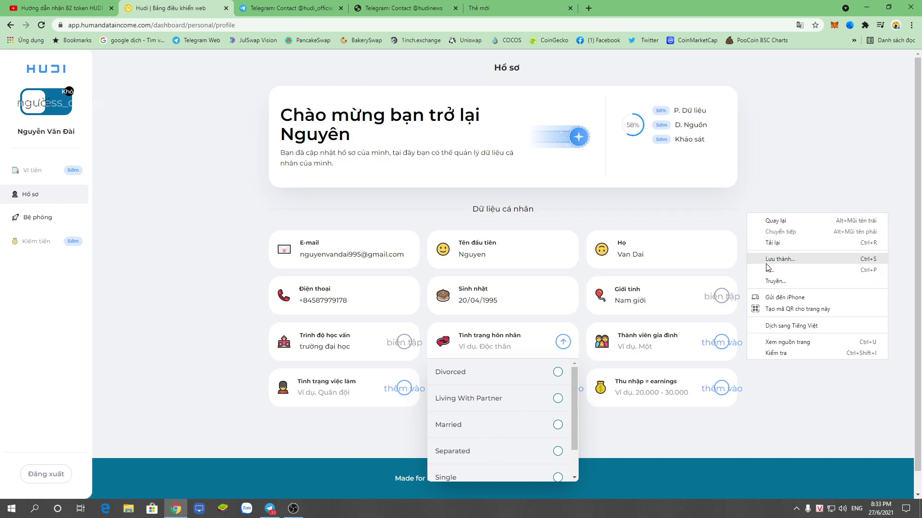
left_click(790, 327)
left_click(711, 44)
left_click(763, 43)
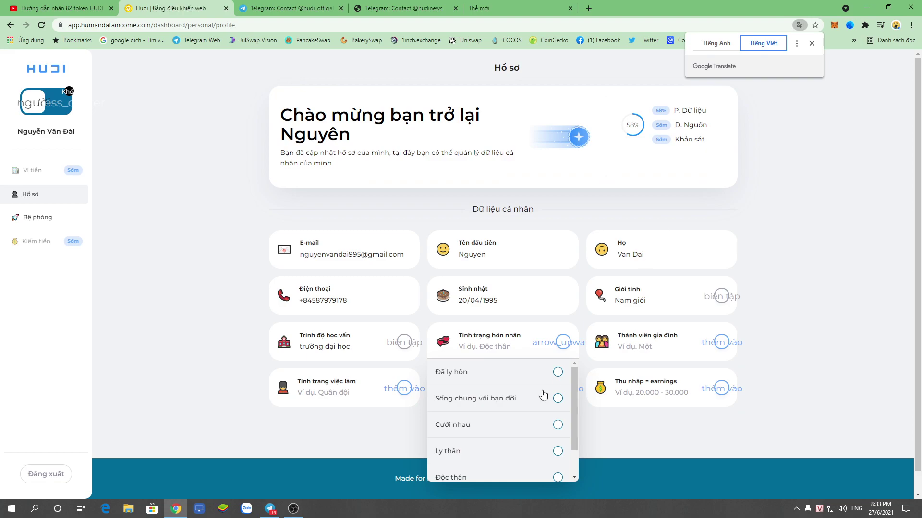
scroll(480, 436, "down", 1)
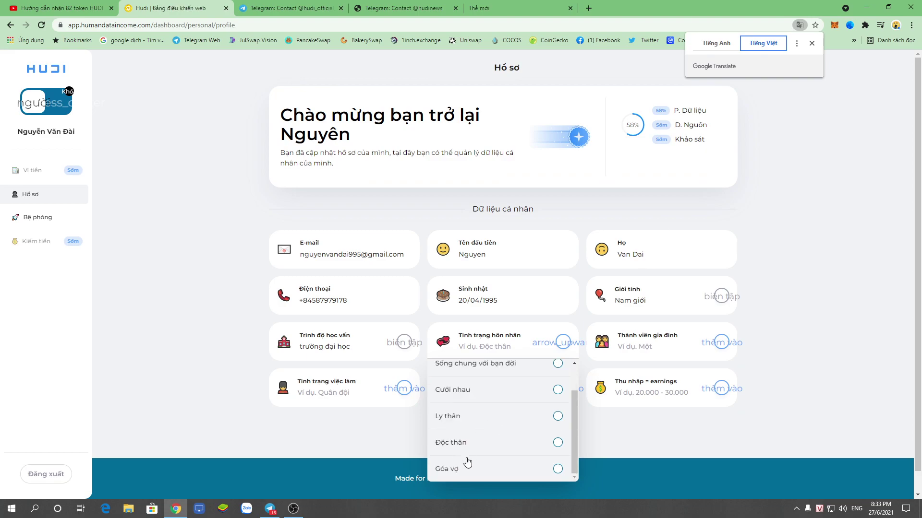
left_click(524, 442)
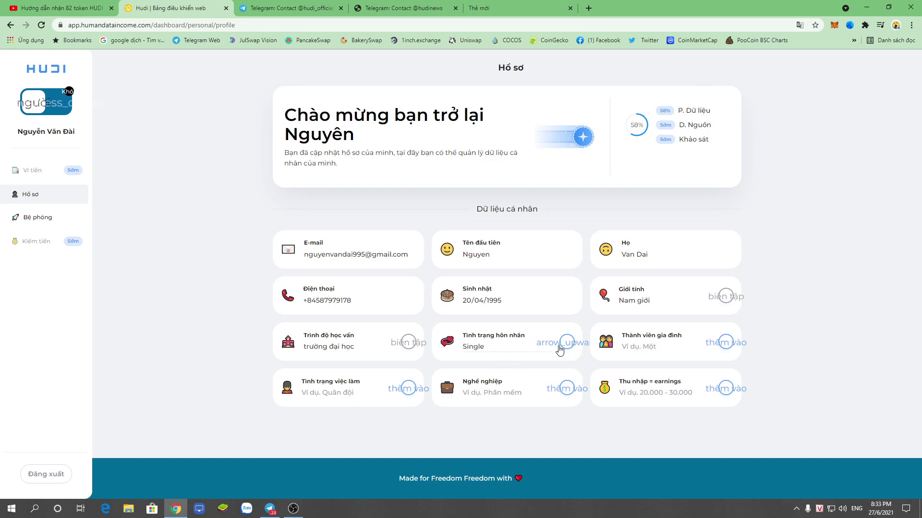
Step: Return the page to English and save the Marital Status selection
right_click(794, 224)
left_click(807, 337)
left_click(717, 43)
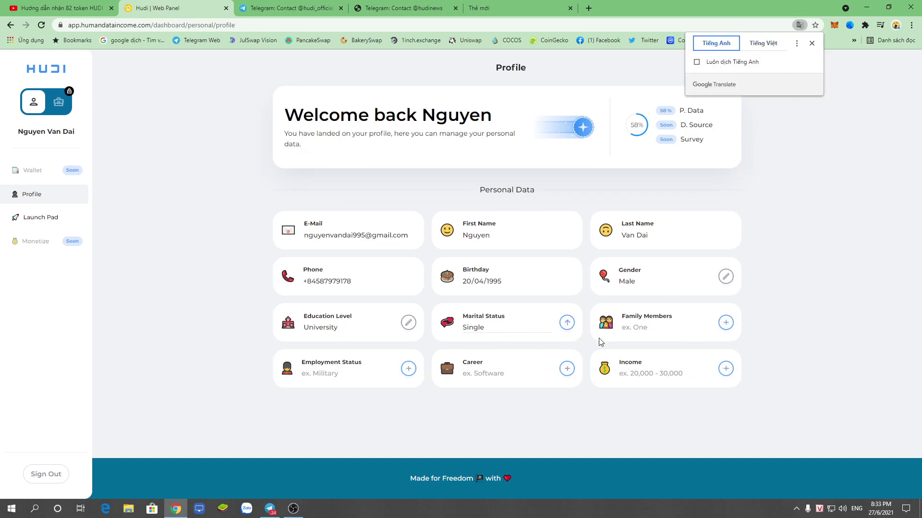
left_click(567, 323)
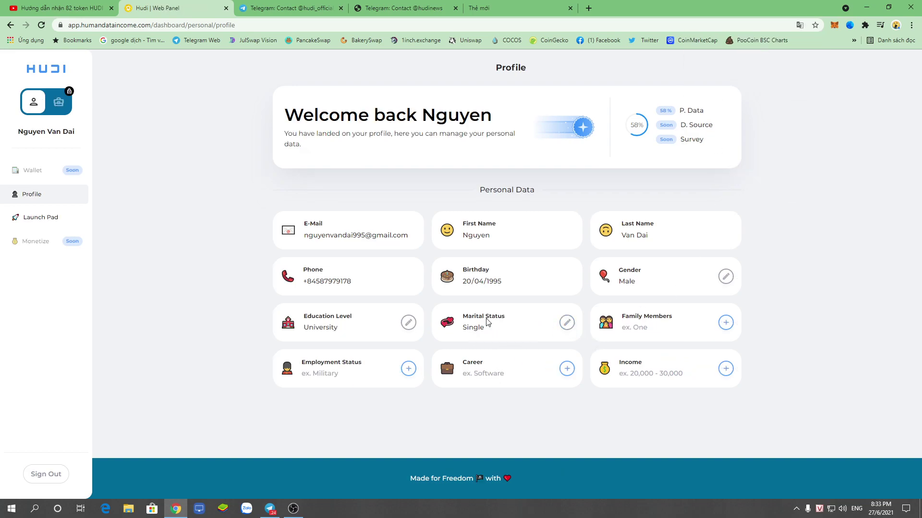
Step: Set Family Members to Five, translating the page into Vietnamese to identify the field and restoring English before choosing
right_click(793, 200)
left_click(806, 312)
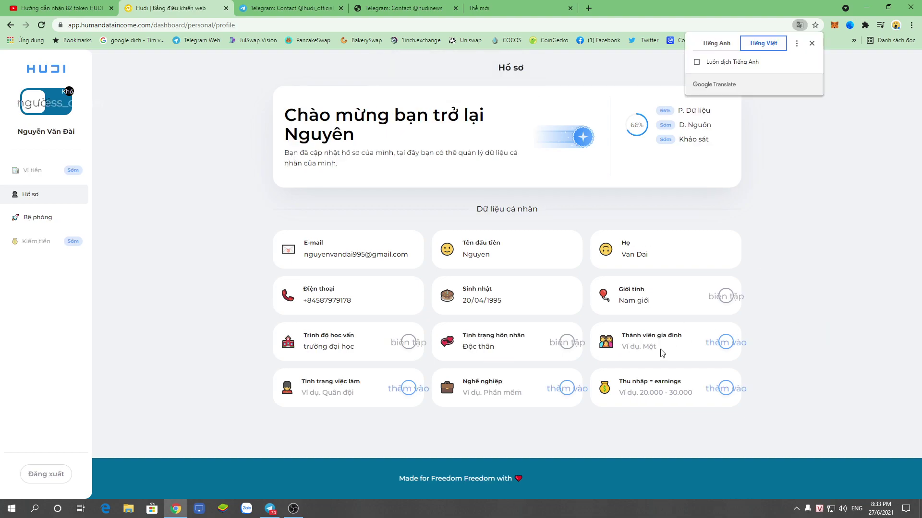
left_click(734, 346)
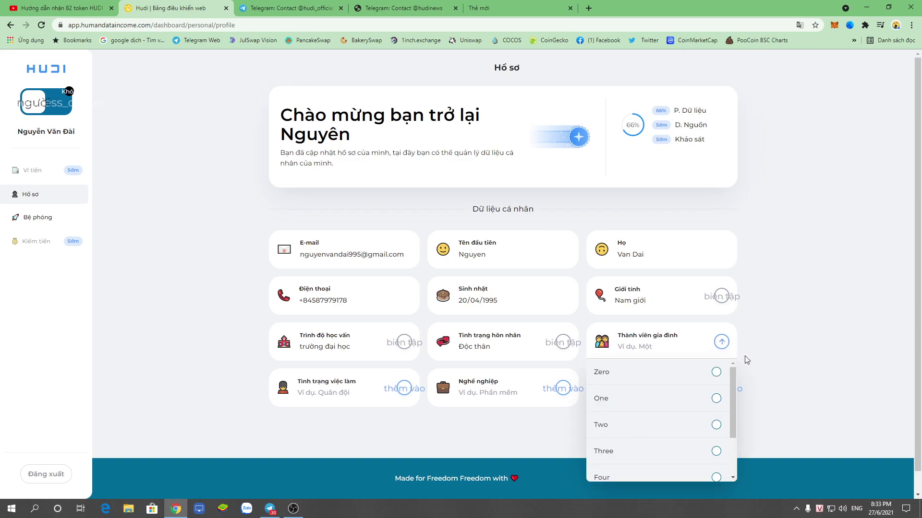
scroll(678, 390, "down", 2)
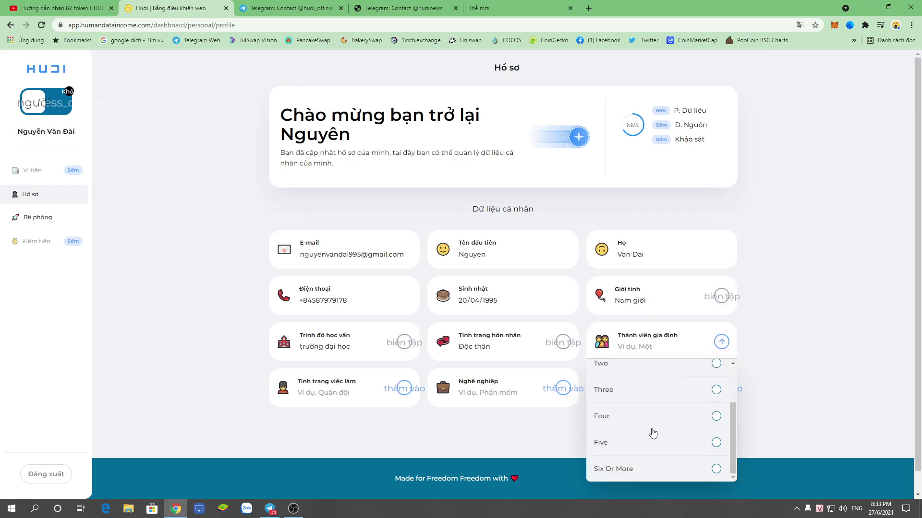
scroll(653, 433, "up", 2)
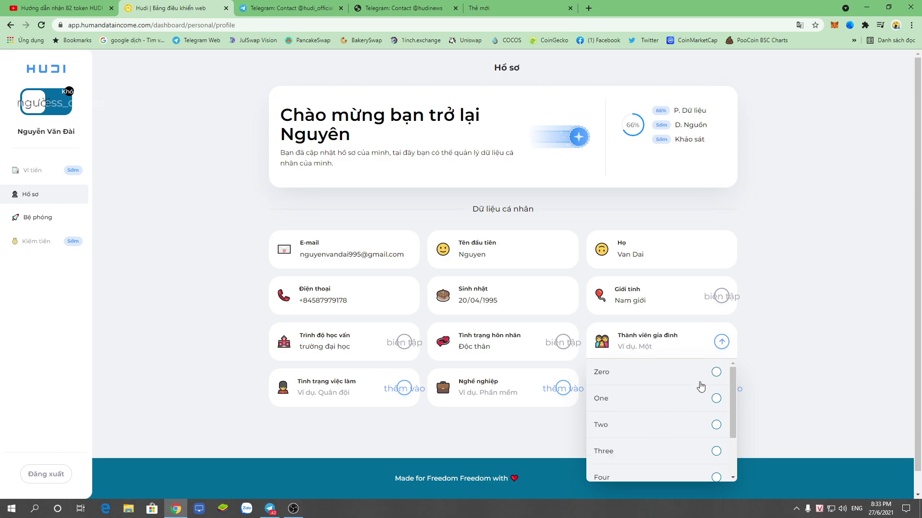
right_click(782, 288)
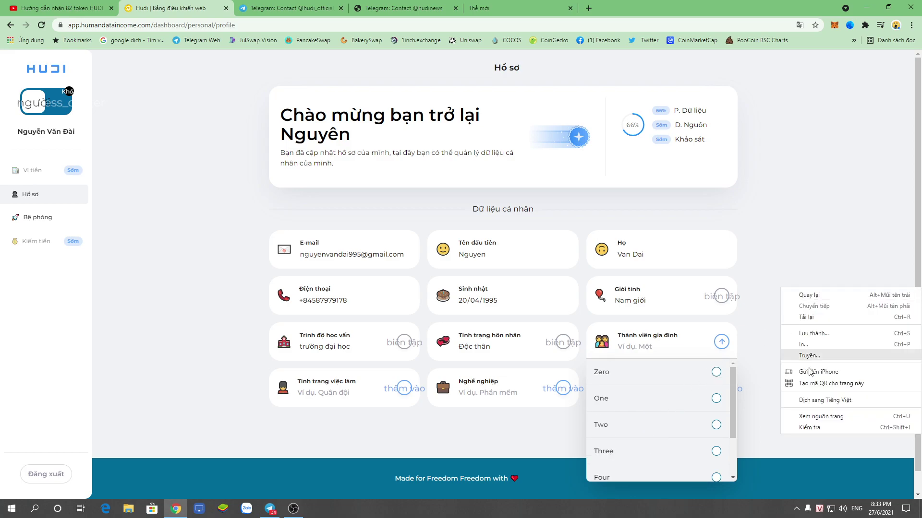
left_click(826, 405)
left_click(706, 46)
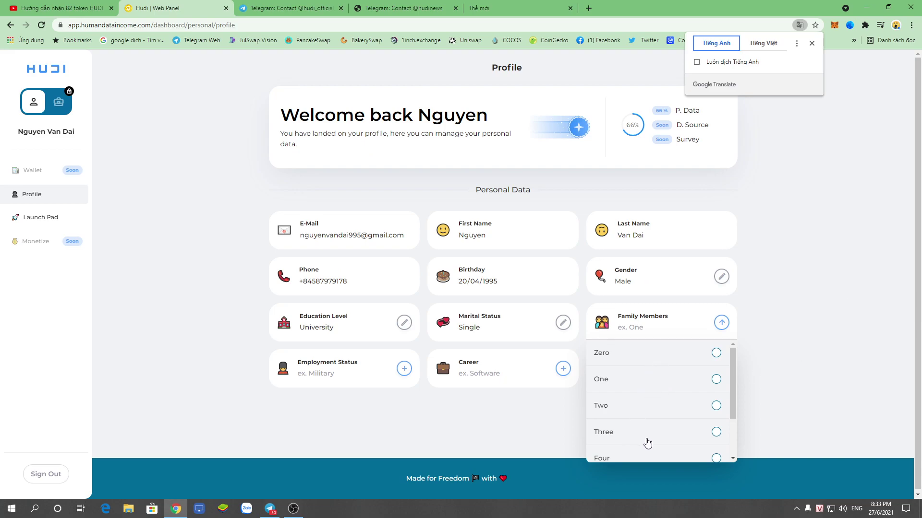
scroll(644, 439, "down", 2)
scroll(633, 429, "down", 1)
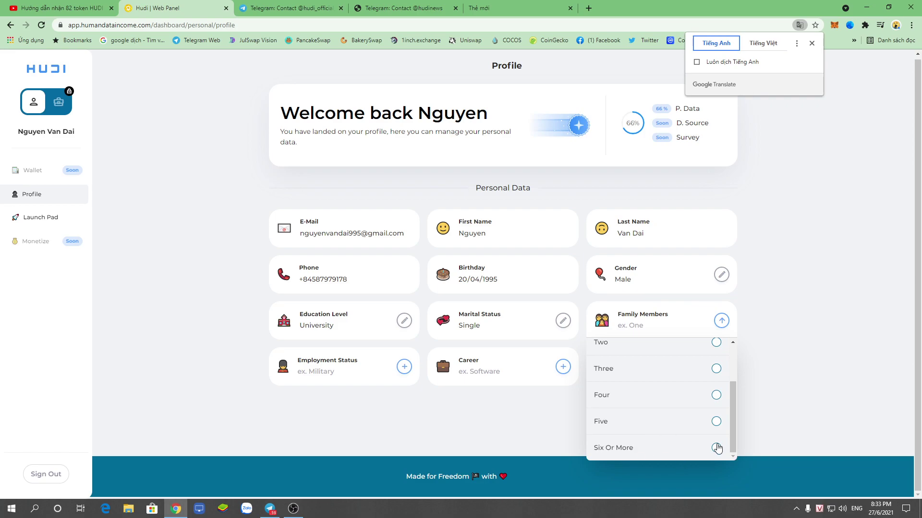
left_click(716, 422)
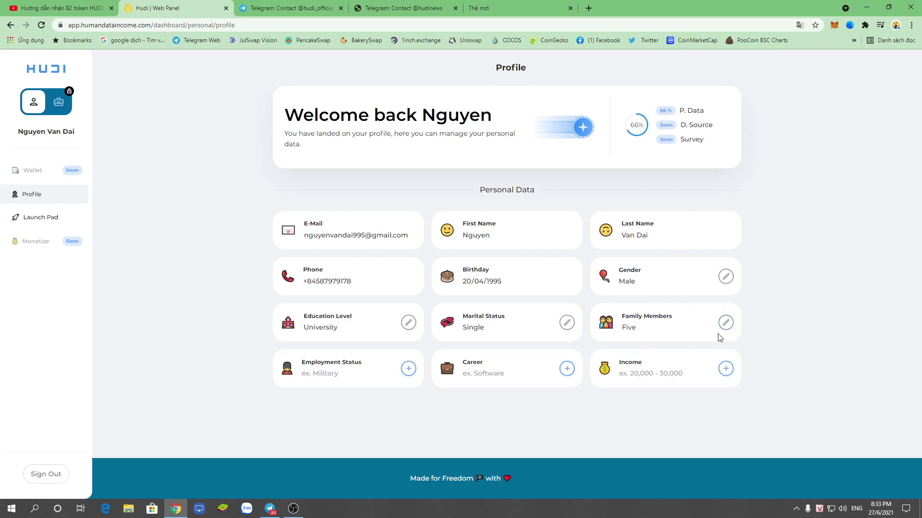
Step: Translate the profile page into Vietnamese and look through the full list of Employment Status options
right_click(174, 324)
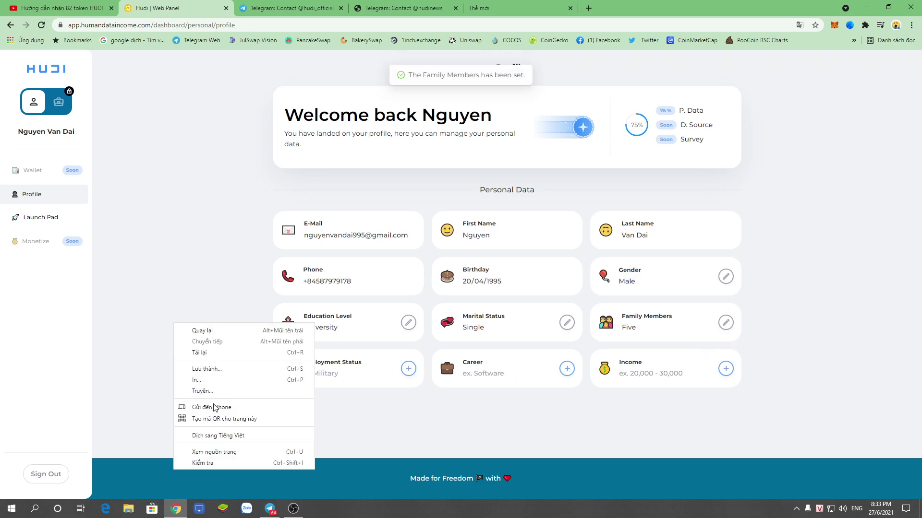
left_click(218, 430)
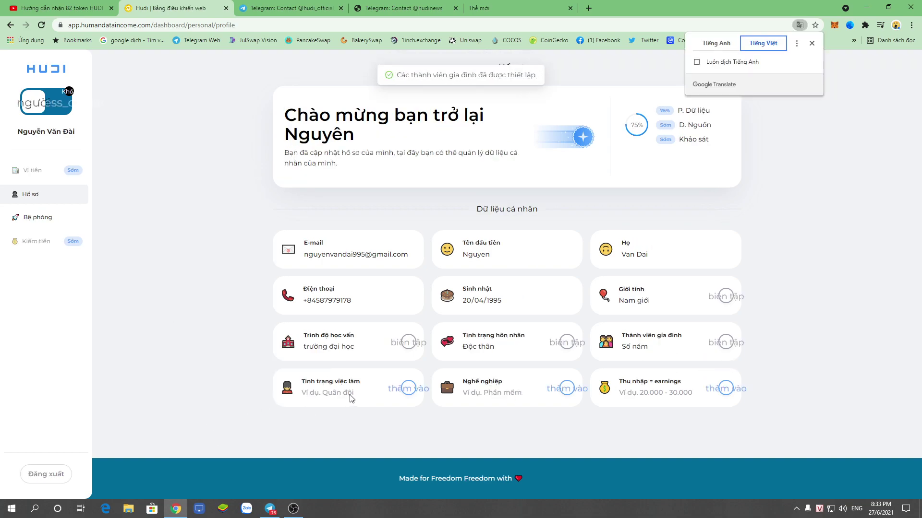
left_click(407, 393)
scroll(391, 435, "down", 2)
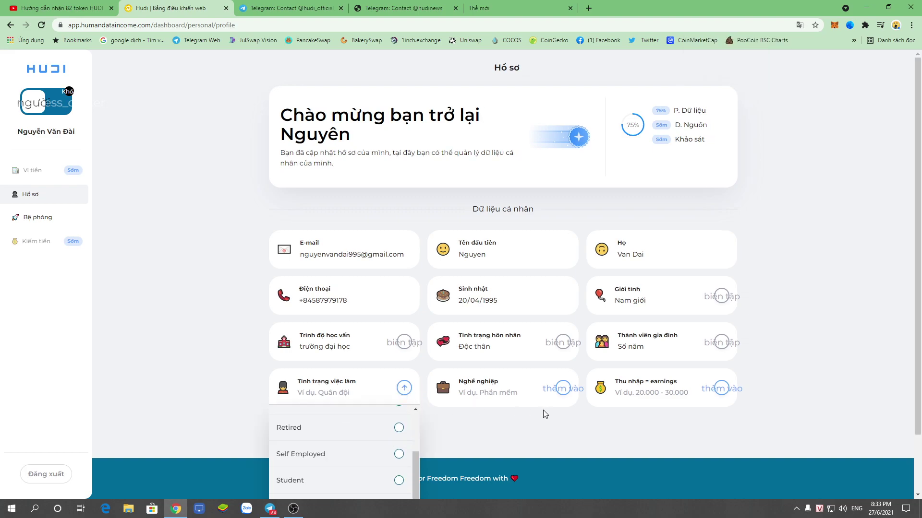
scroll(545, 414, "down", 2)
scroll(348, 408, "up", 2)
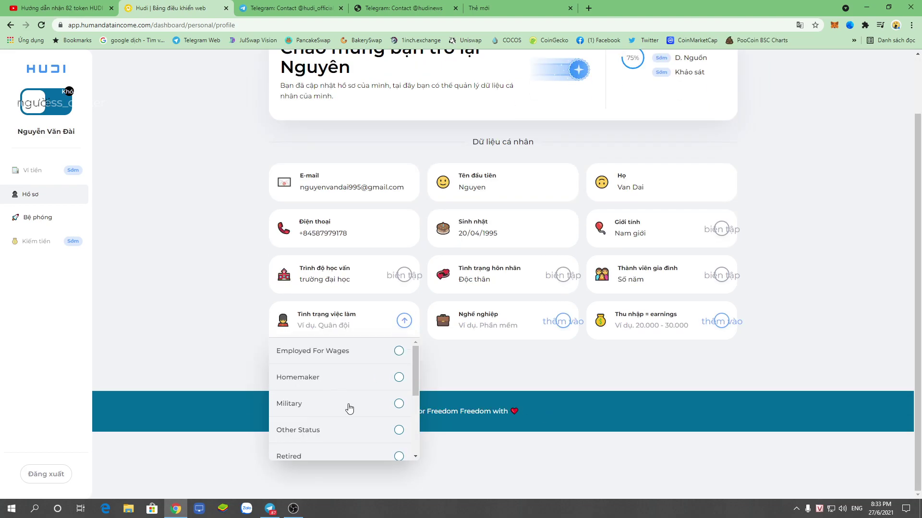
scroll(346, 406, "down", 1)
scroll(335, 401, "down", 1)
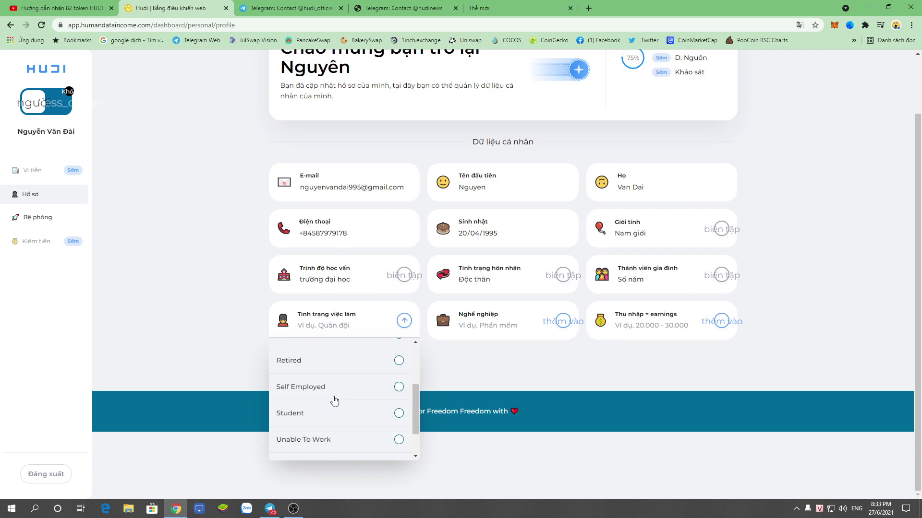
Step: Translate the Employment Status options into Vietnamese, look through them and choose Student (Sinh viên)
right_click(749, 171)
left_click(791, 284)
left_click(762, 44)
scroll(330, 394, "up", 2)
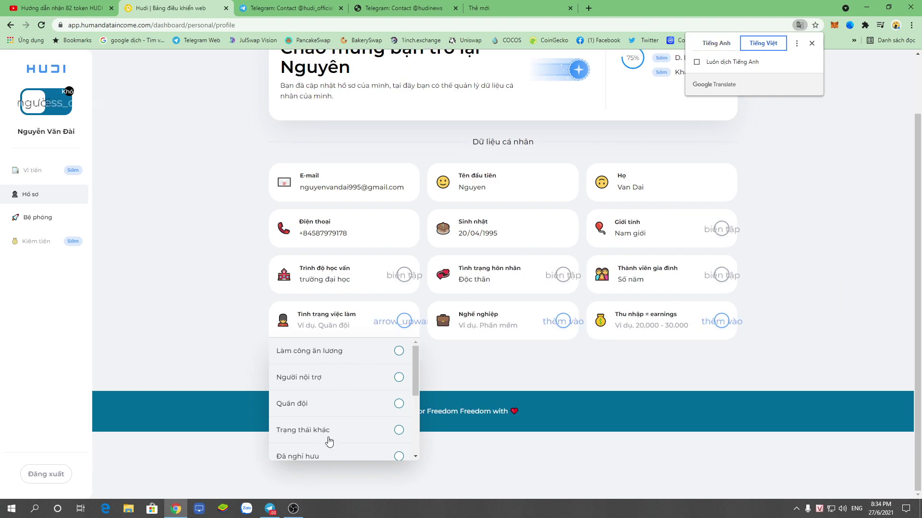
scroll(332, 440, "down", 1)
scroll(316, 444, "down", 2)
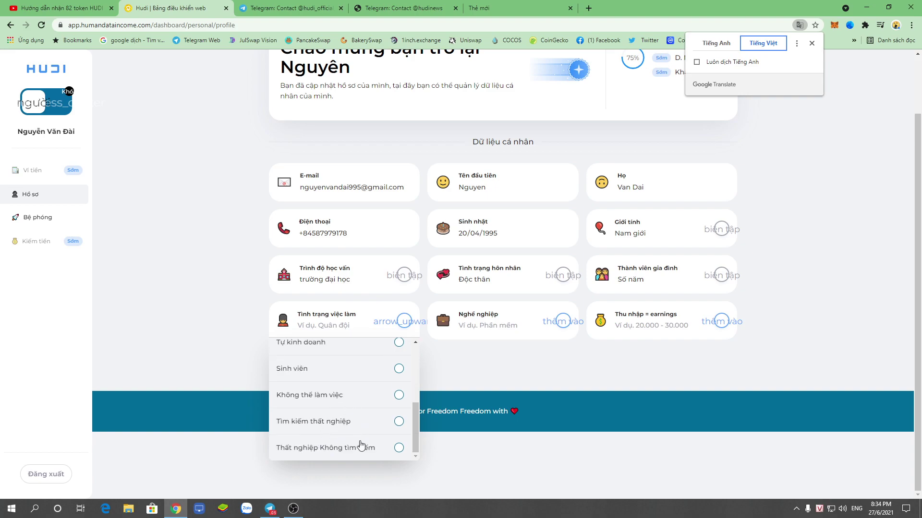
left_click(366, 373)
left_click(355, 392)
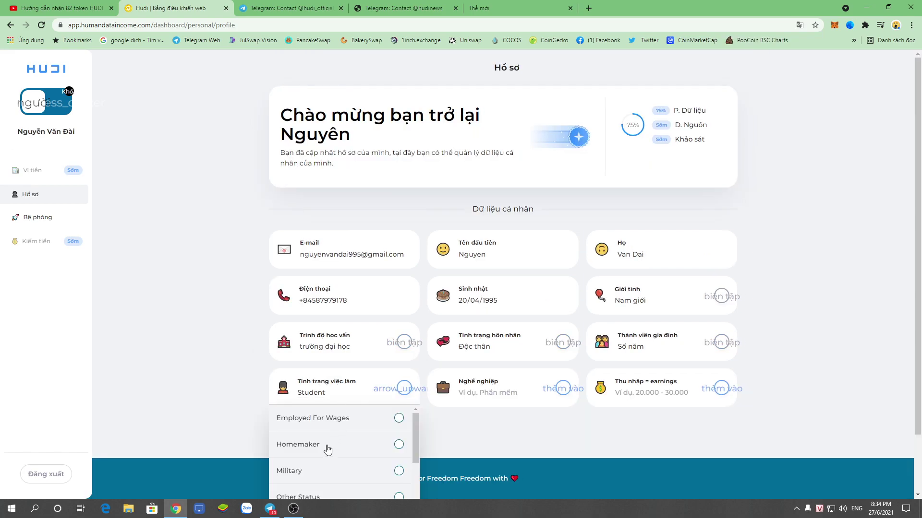
Step: Translate the reset Employment Status list into Vietnamese again and reselect Student (Sinh viên) to close the list
scroll(571, 417, "down", 1)
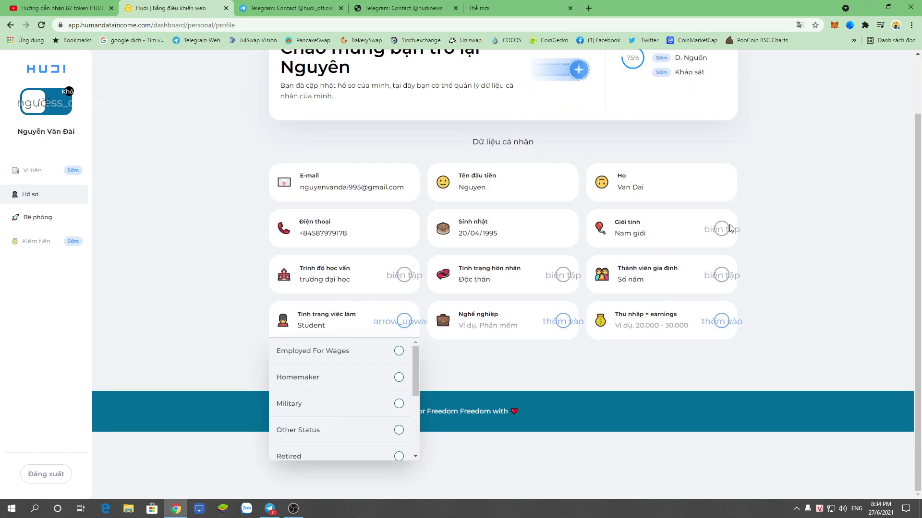
right_click(773, 191)
left_click(825, 305)
left_click(720, 46)
left_click(763, 42)
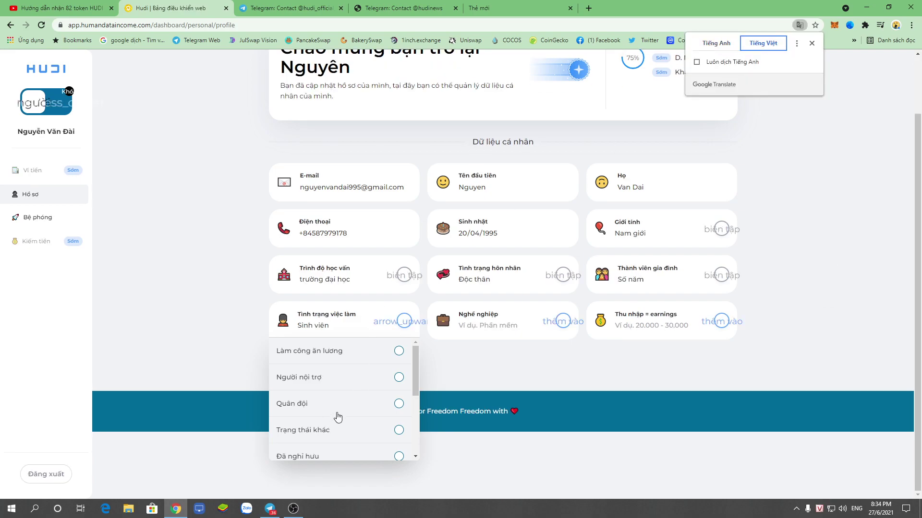
scroll(339, 414, "up", 1)
scroll(339, 413, "down", 1)
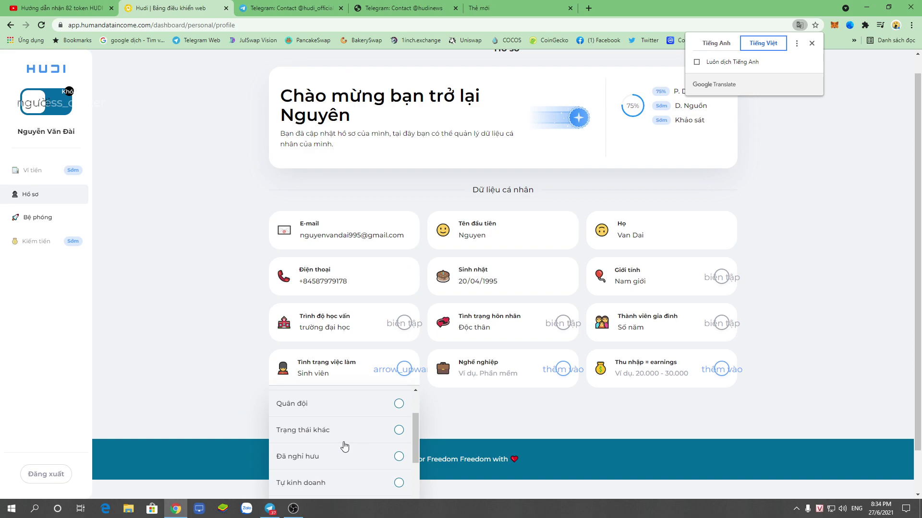
left_click(395, 486)
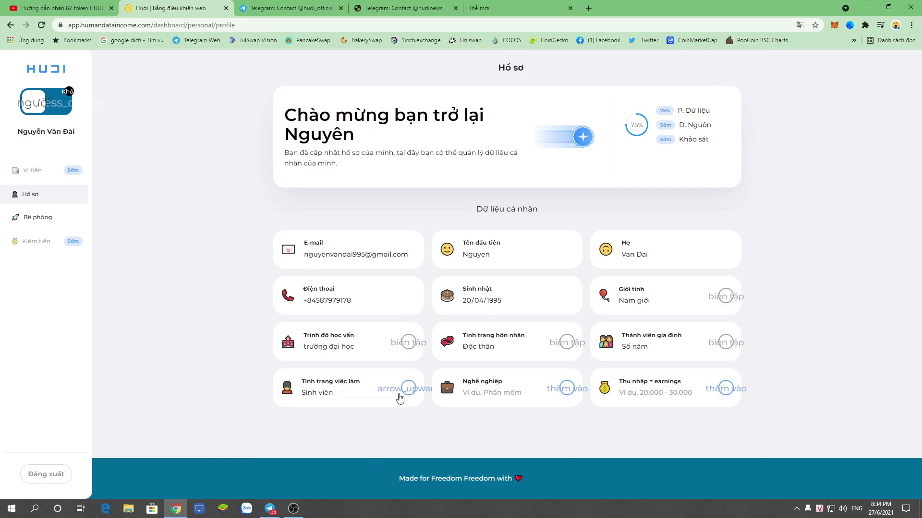
Step: Return the profile page to English and save the Employment Status selection
right_click(779, 120)
left_click(819, 236)
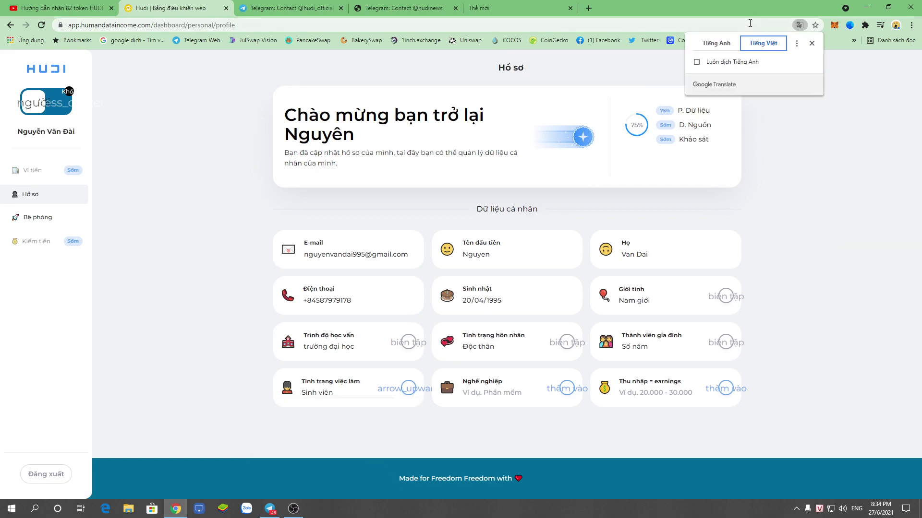
left_click(718, 45)
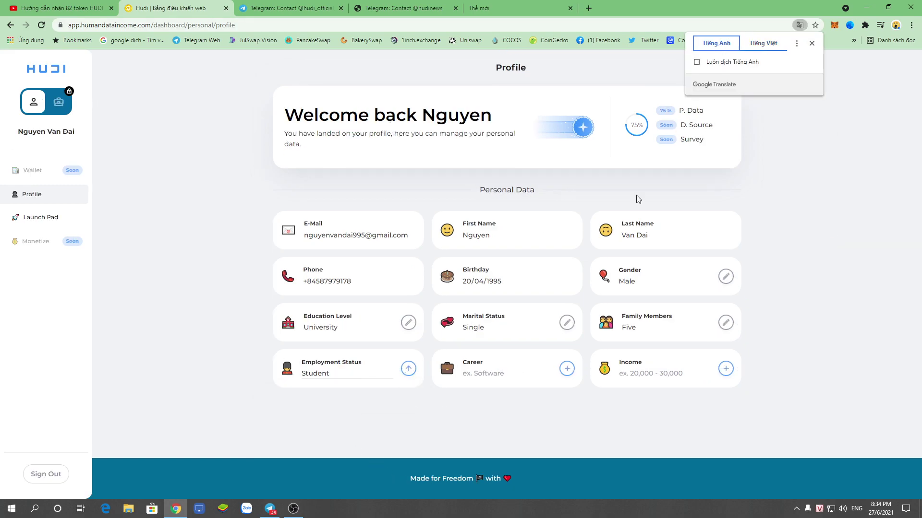
left_click(410, 370)
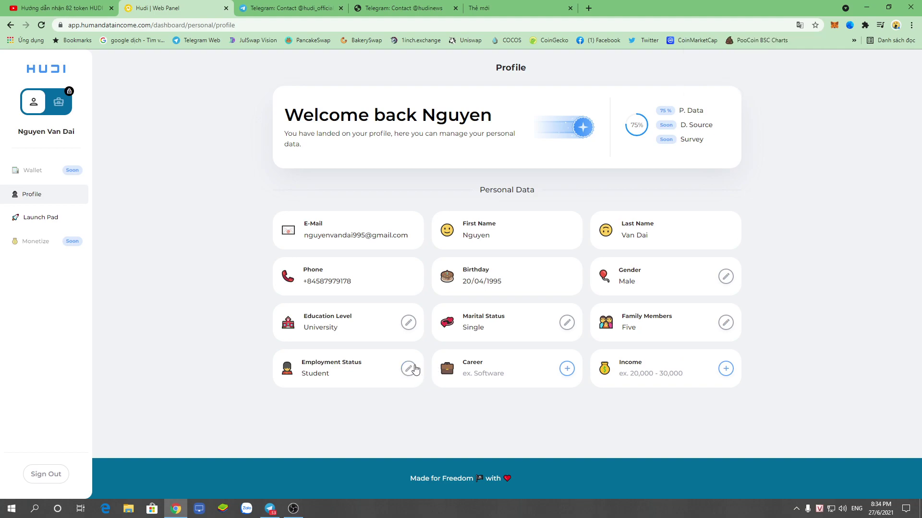
Step: Check the Career field's meaning in Vietnamese, open its options in English and translate the list into Vietnamese
right_click(476, 377)
left_click(532, 361)
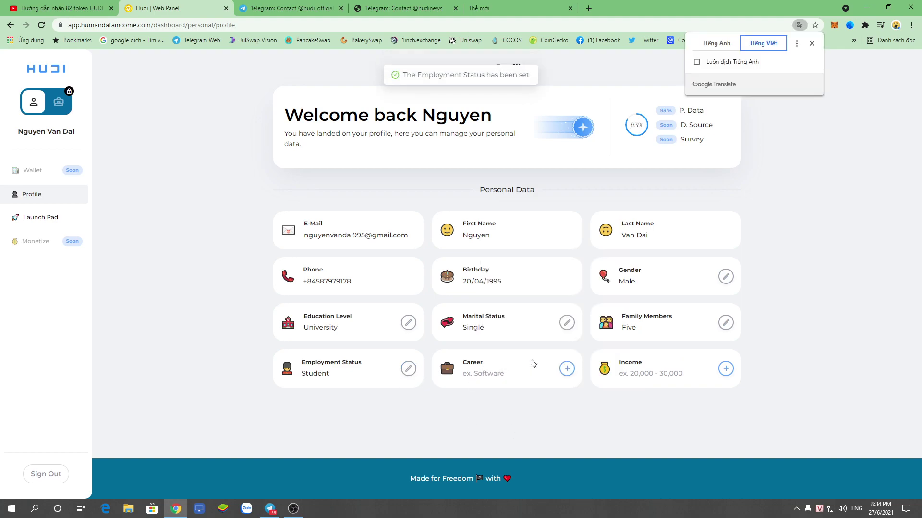
left_click(716, 44)
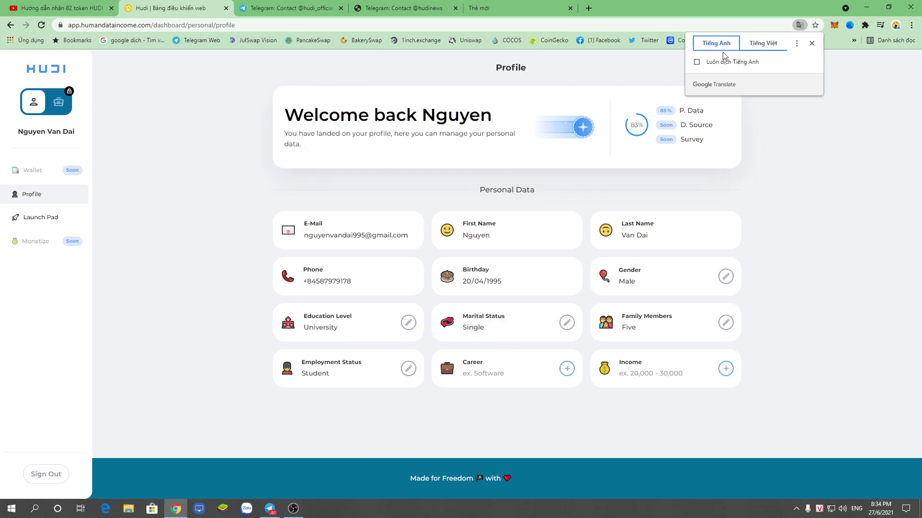
left_click(563, 369)
scroll(662, 394, "down", 1)
right_click(781, 181)
left_click(807, 267)
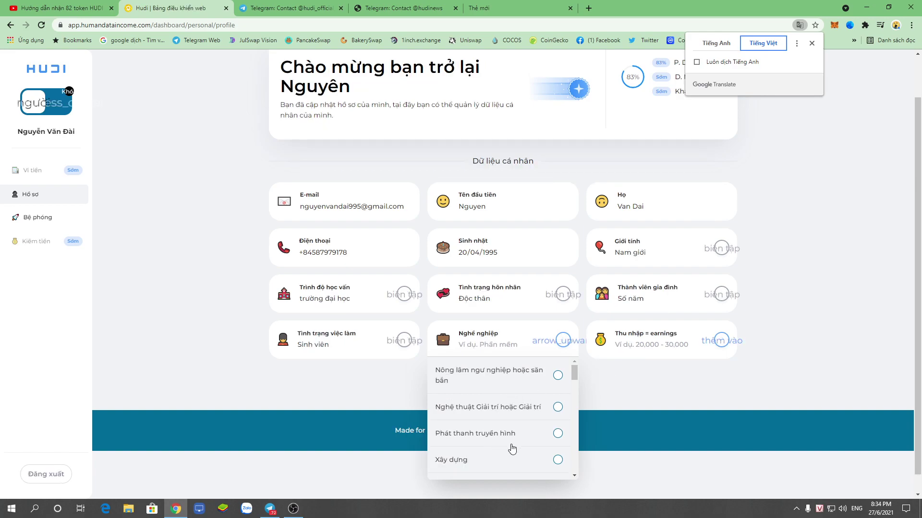
Step: Look through the full list of Career options in Vietnamese and return to the finance entries
scroll(514, 443, "down", 1)
scroll(506, 457, "down", 1)
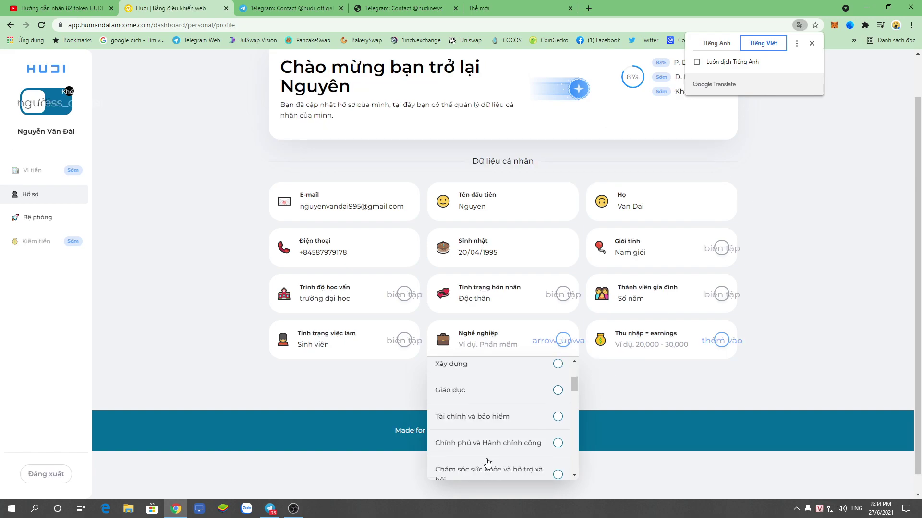
scroll(495, 456, "down", 1)
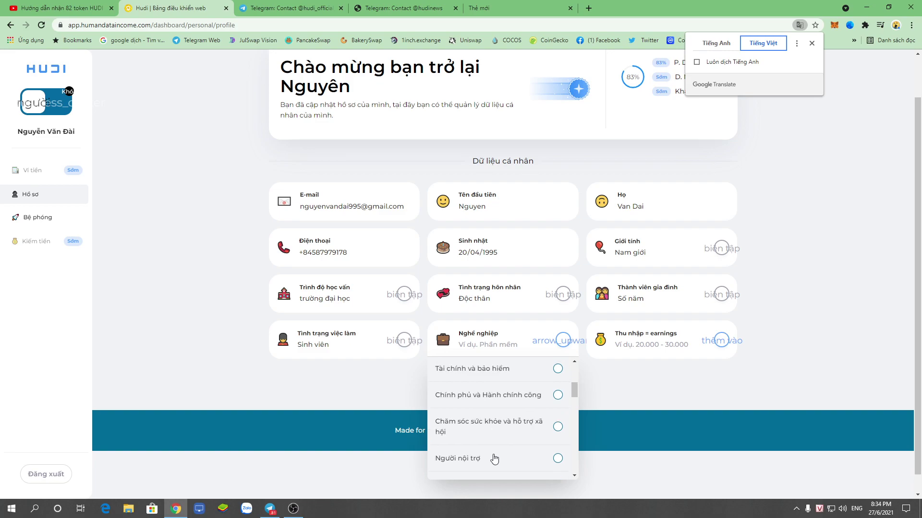
scroll(492, 463, "down", 2)
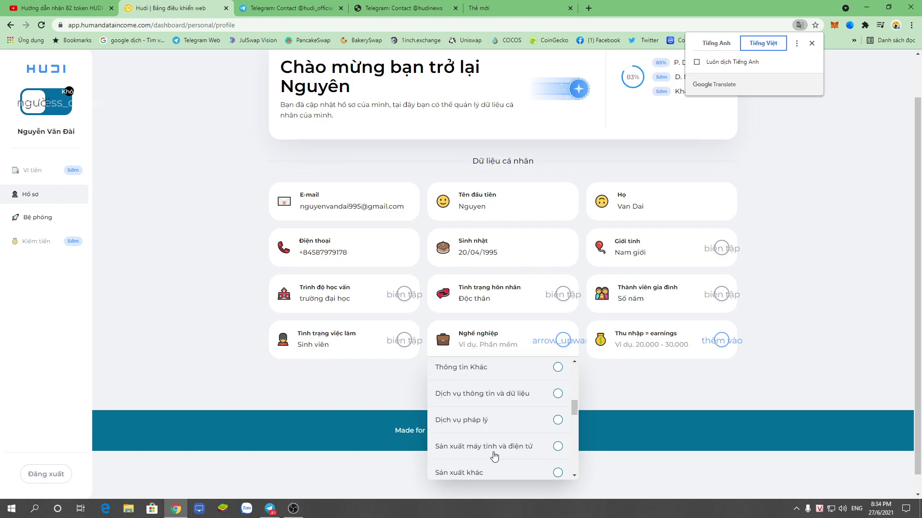
scroll(508, 437, "down", 2)
scroll(508, 438, "down", 4)
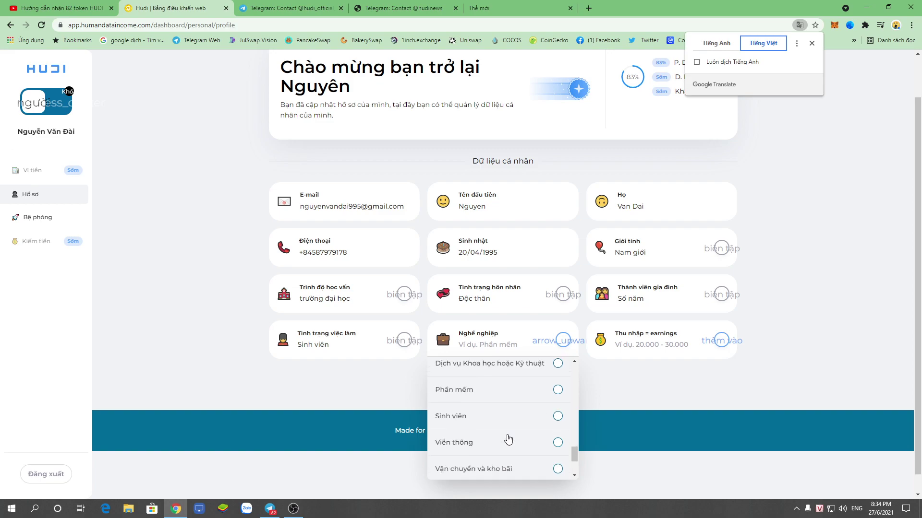
scroll(508, 439, "down", 1)
scroll(507, 439, "down", 1)
scroll(507, 439, "up", 2)
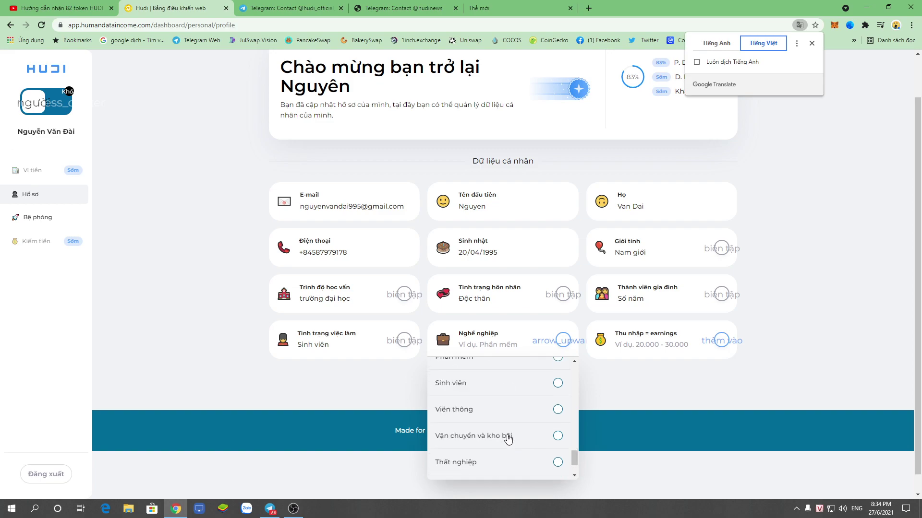
scroll(509, 439, "up", 3)
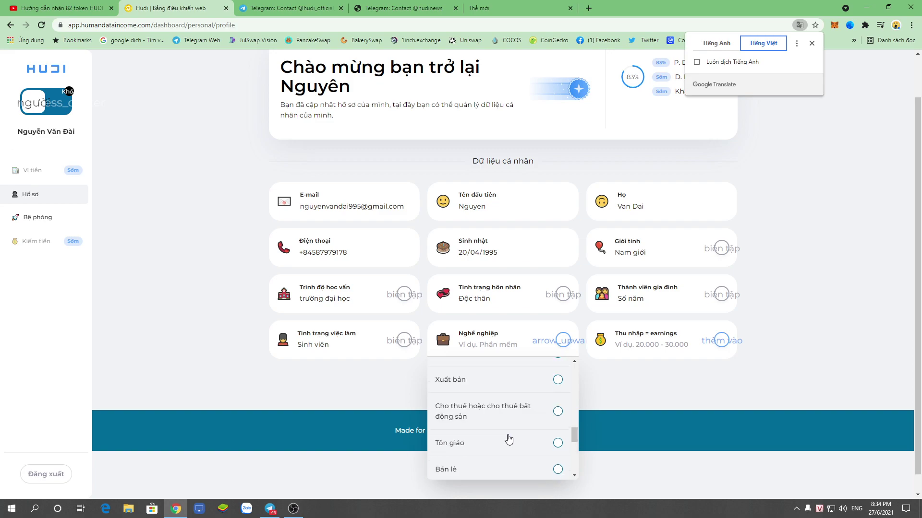
scroll(509, 439, "up", 5)
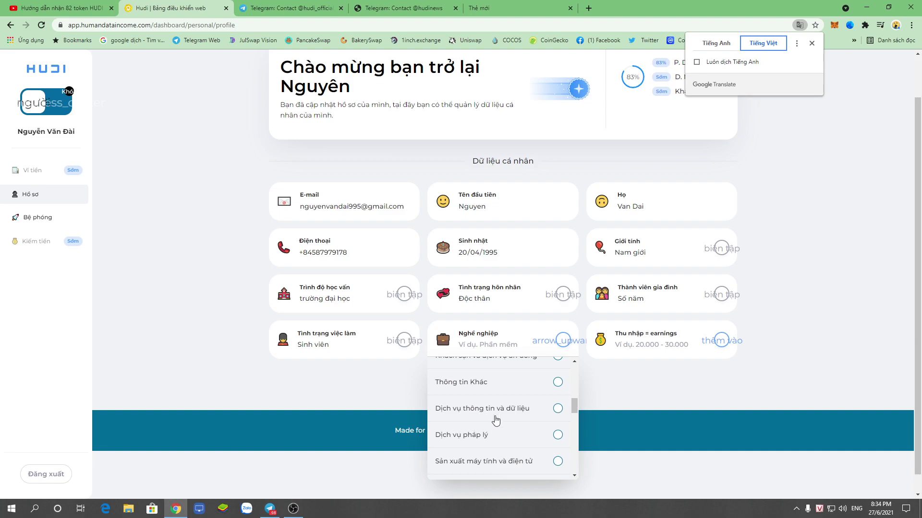
scroll(504, 469, "up", 2)
scroll(503, 418, "up", 4)
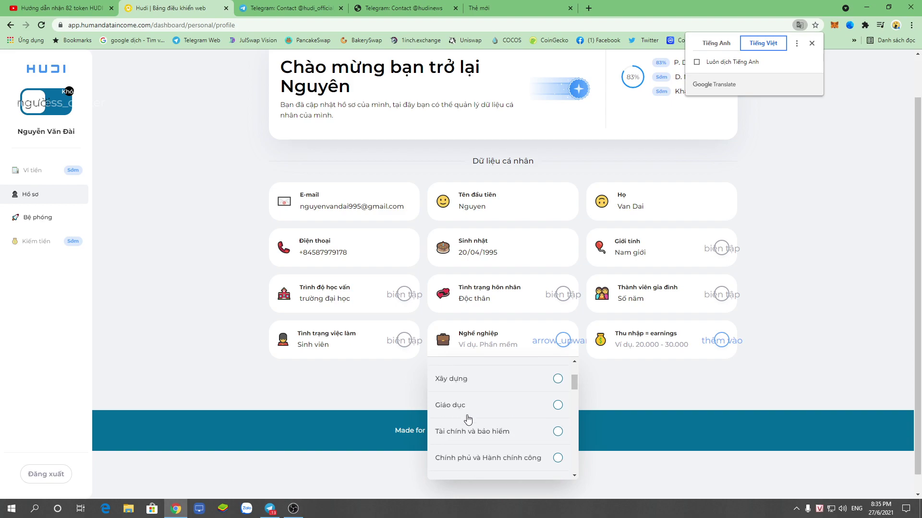
Step: Choose Finance And Insurance (Tài chính và bảo hiểm) as the Career, restoring the page to English and saving it
left_click(535, 432)
right_click(812, 260)
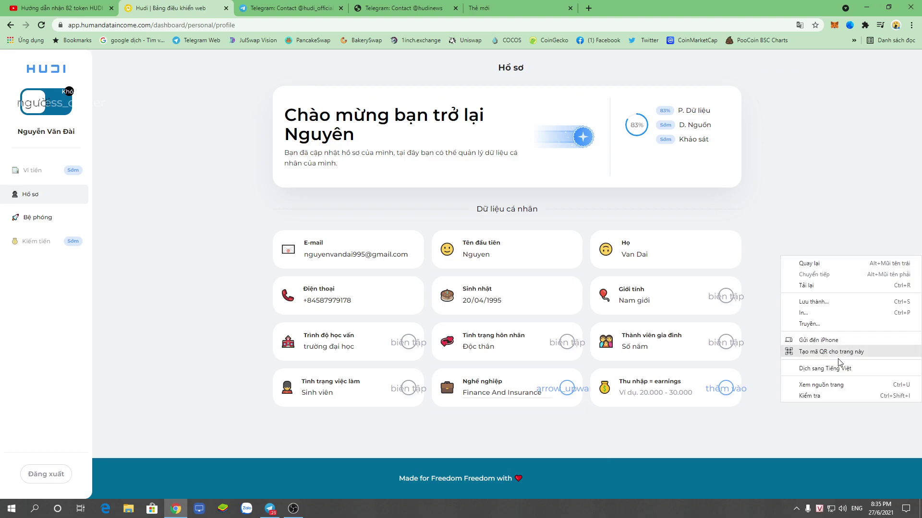
left_click(816, 351)
left_click(711, 44)
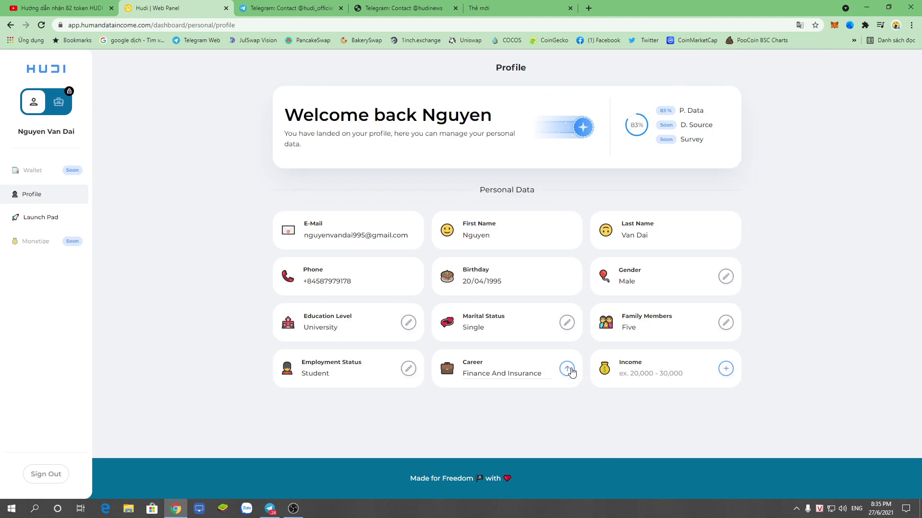
Step: Check the Income field's meaning in Vietnamese, restore English, and set and save Income as 0 - 10,000
right_click(883, 277)
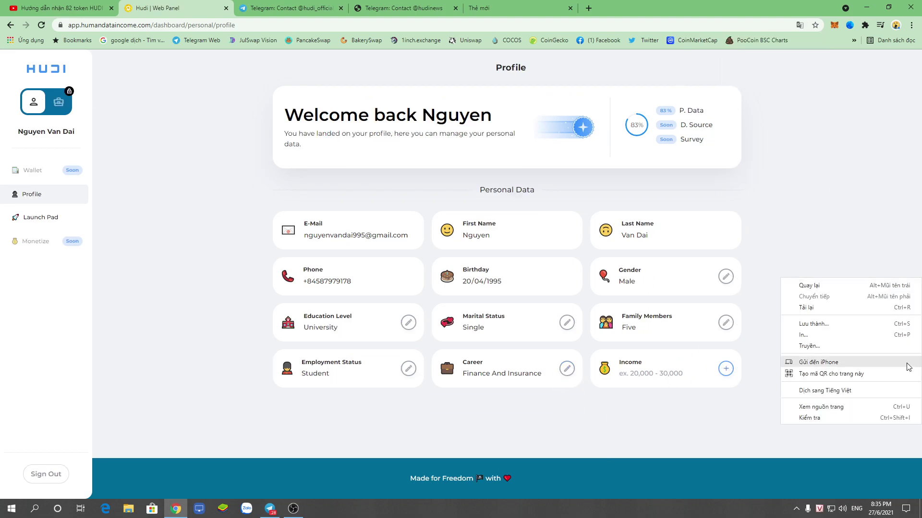
left_click(826, 370)
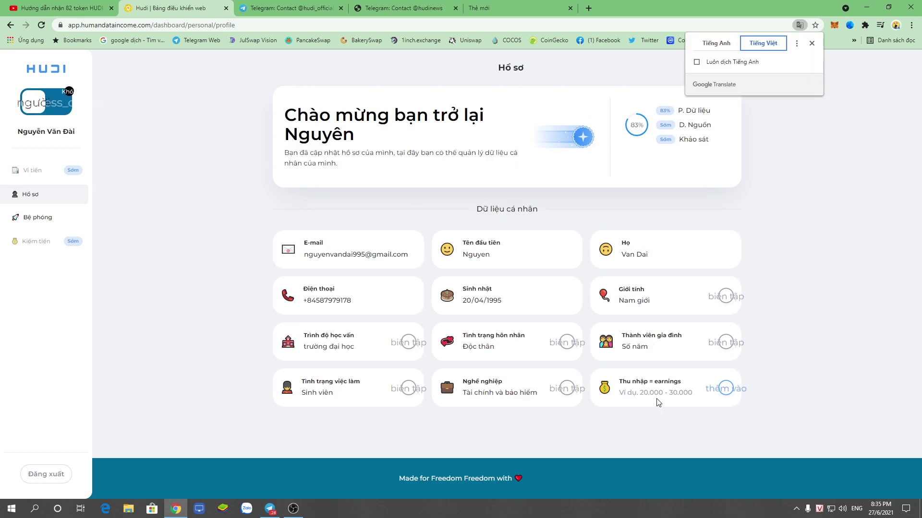
left_click(715, 43)
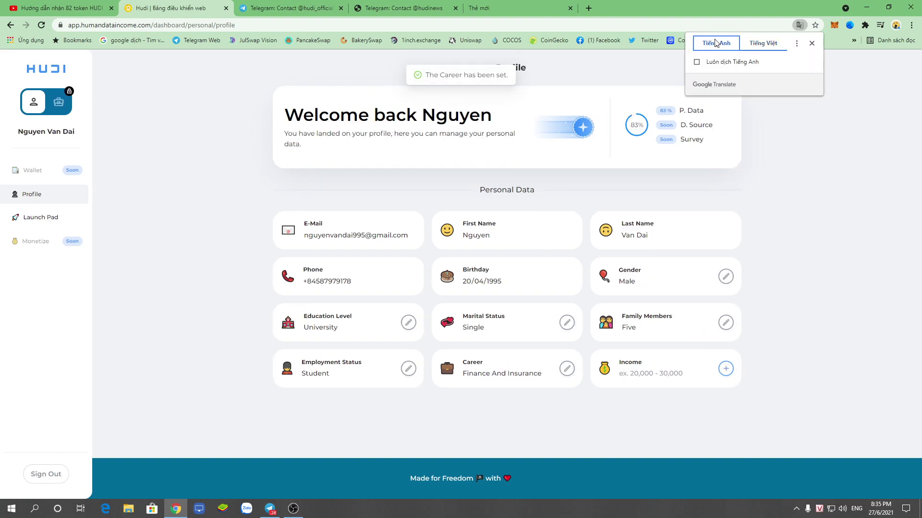
left_click(725, 370)
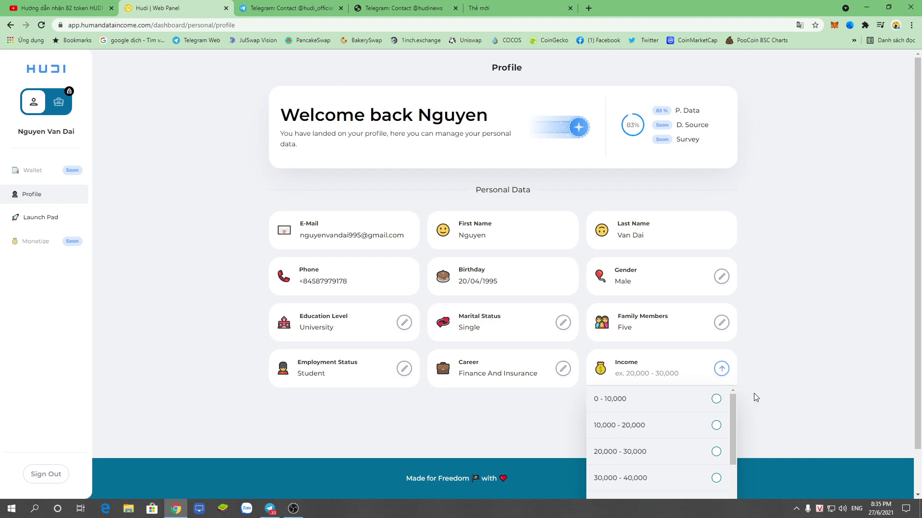
scroll(755, 397, "down", 1)
scroll(665, 393, "down", 2)
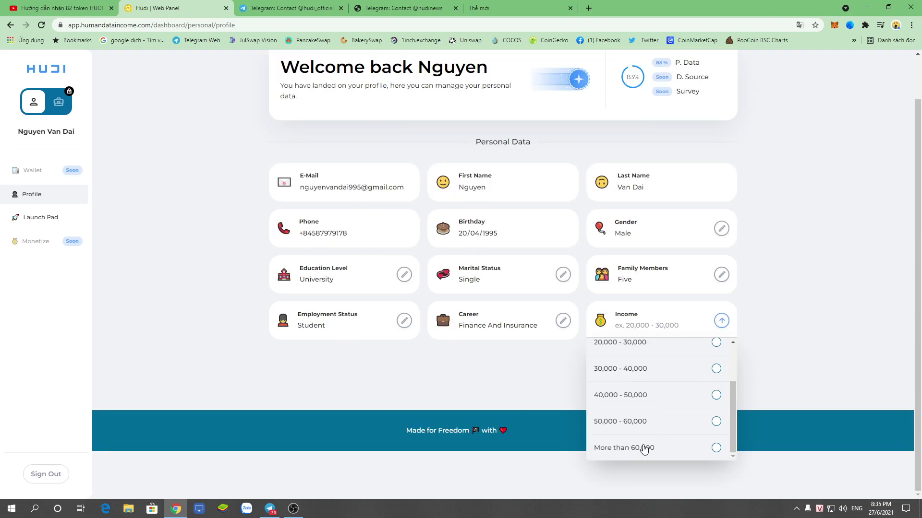
scroll(645, 441, "up", 2)
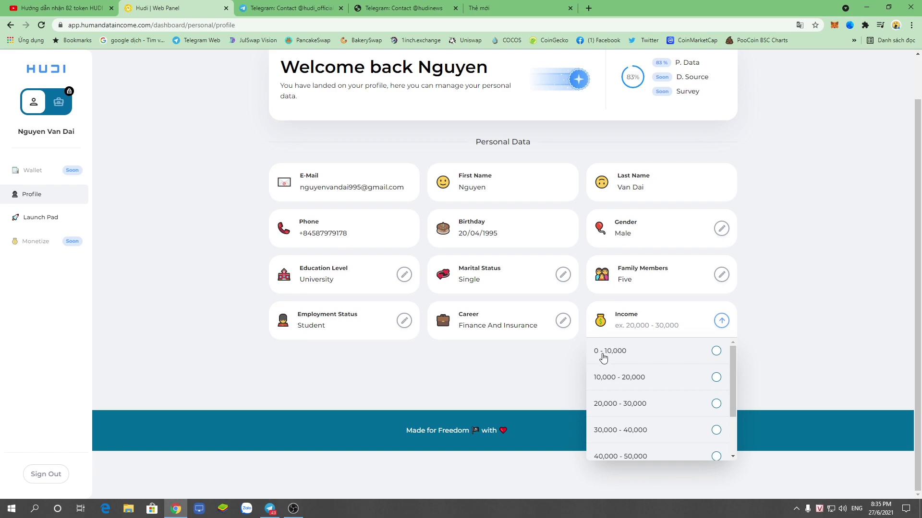
left_click(716, 355)
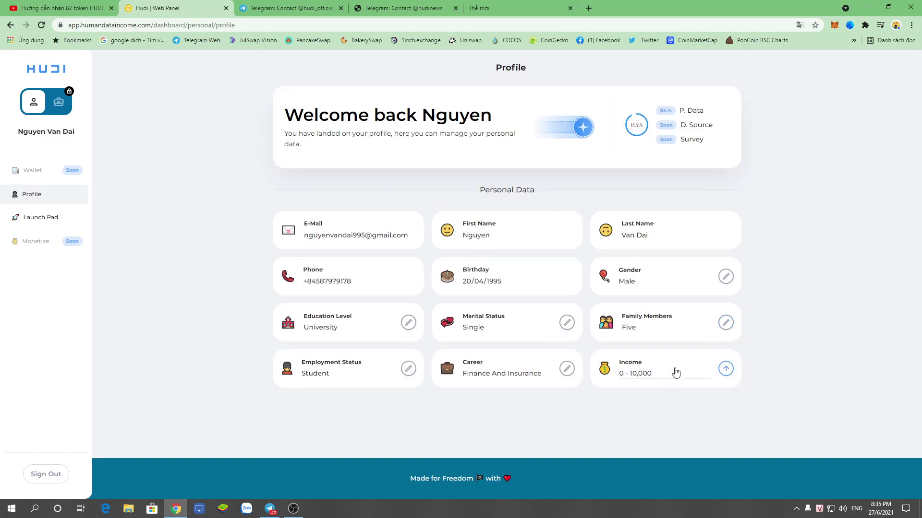
left_click(727, 369)
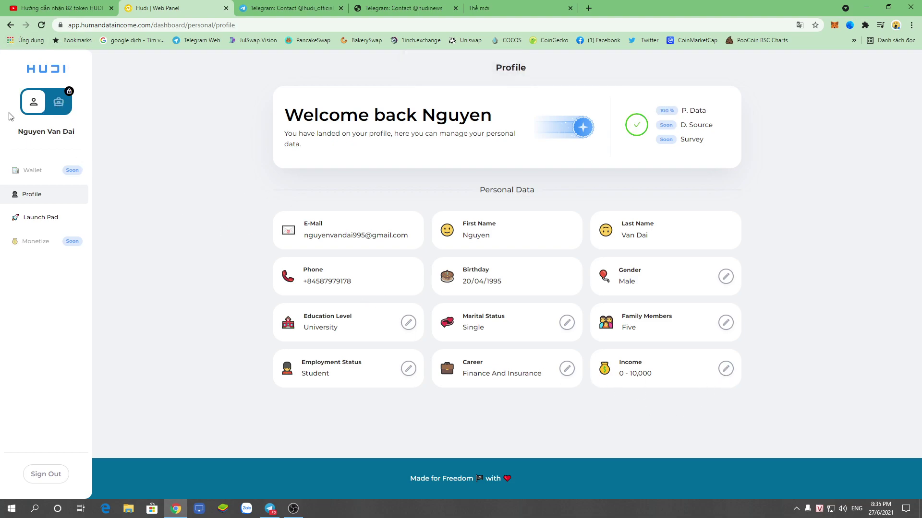
Step: Open the Launch Pad quests and confirm the quest for completing all profile fields
left_click(41, 219)
scroll(452, 360, "down", 3)
scroll(451, 379, "down", 7)
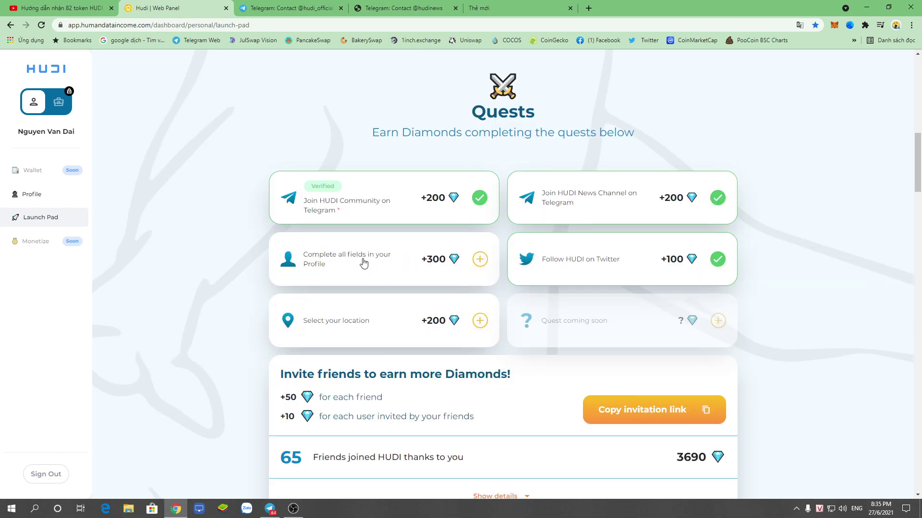
left_click(480, 261)
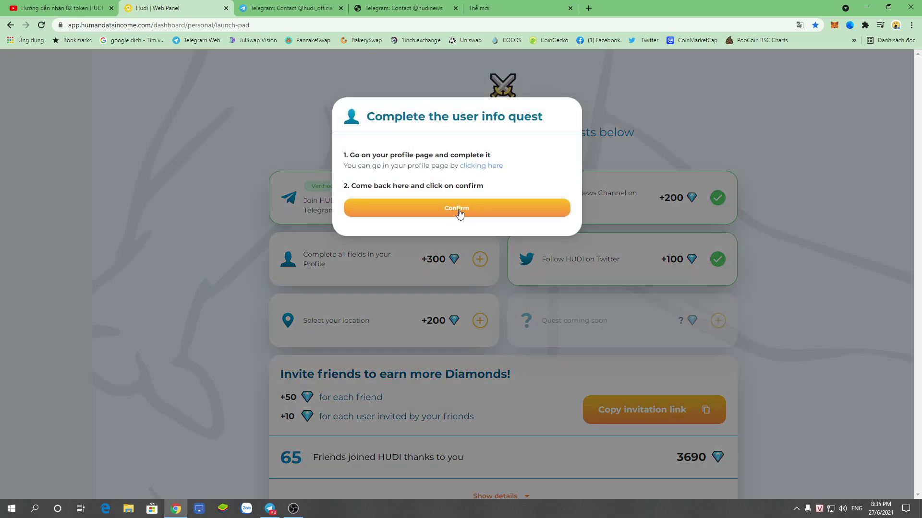
left_click(460, 243)
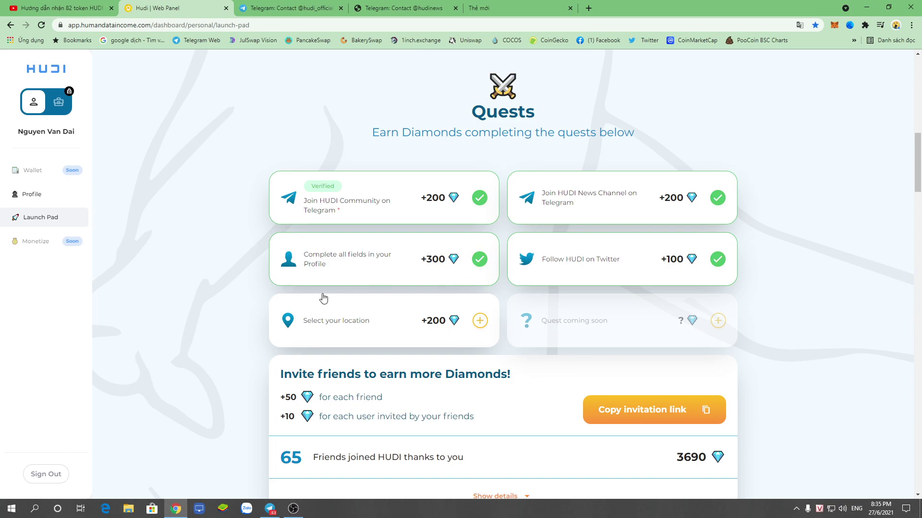
scroll(348, 331, "down", 1)
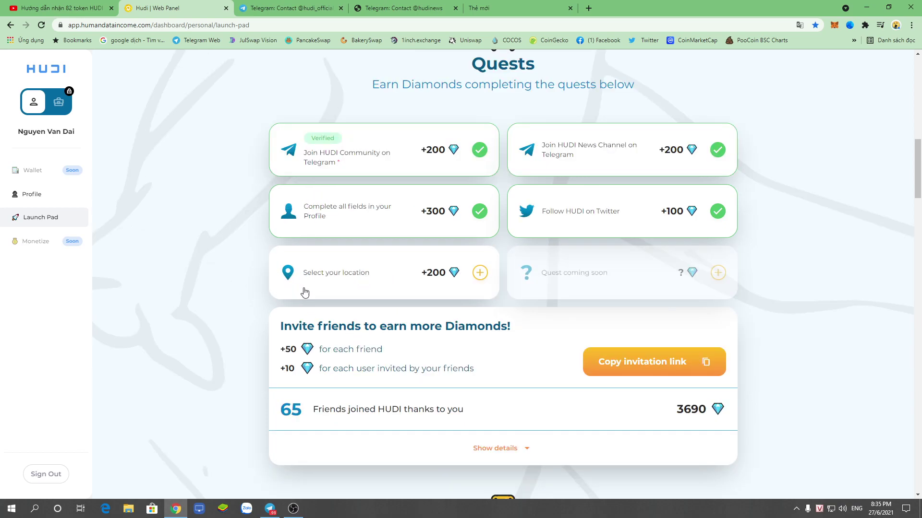
Step: Check the meaning of the launch pad quests in Vietnamese and restore the page to English
right_click(90, 261)
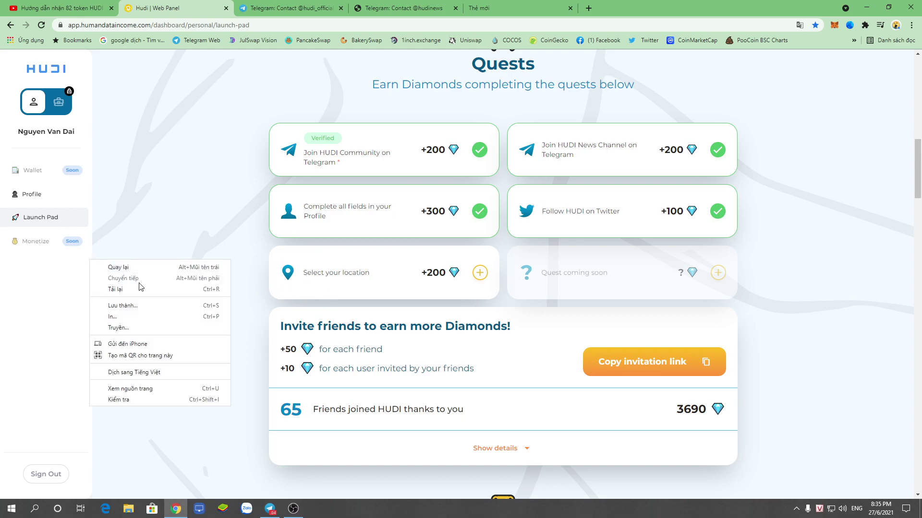
left_click(146, 373)
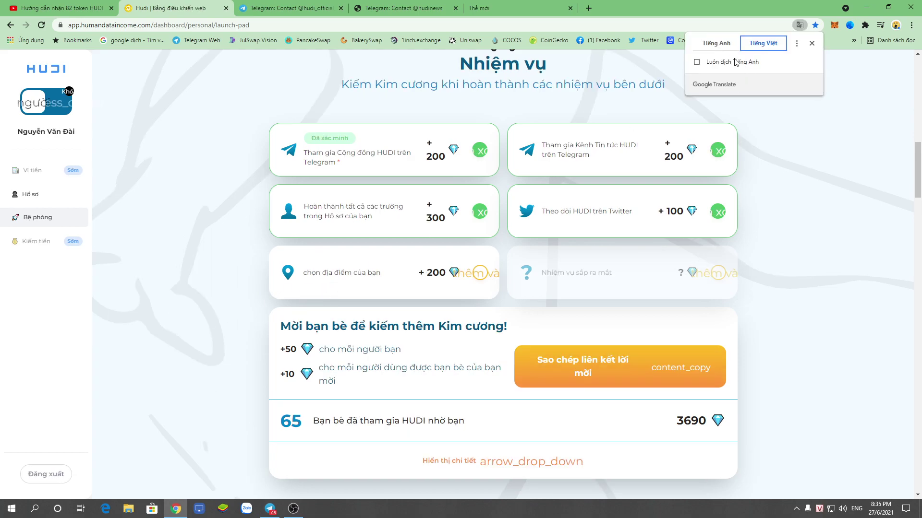
left_click(715, 42)
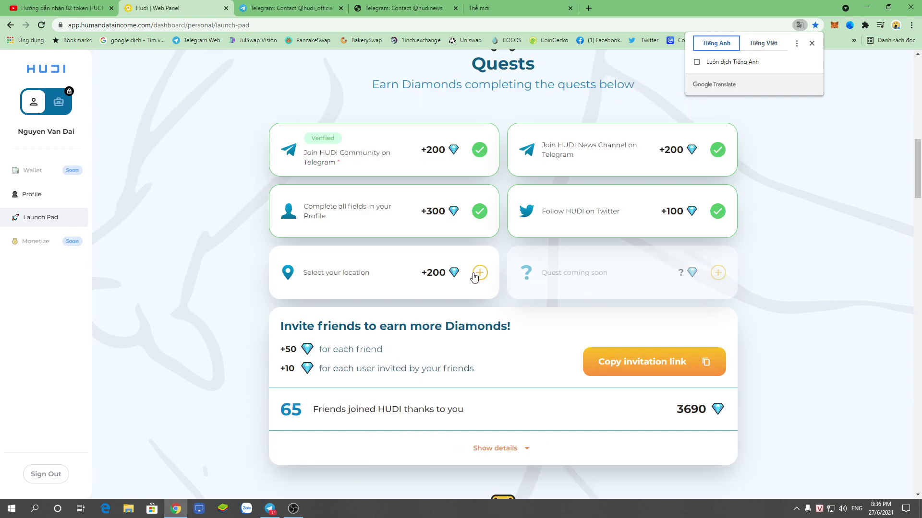
Step: Open the location quest and search Google in the spare tab for "zip code tỉnh ninh thuận"
left_click(479, 273)
left_click(388, 235)
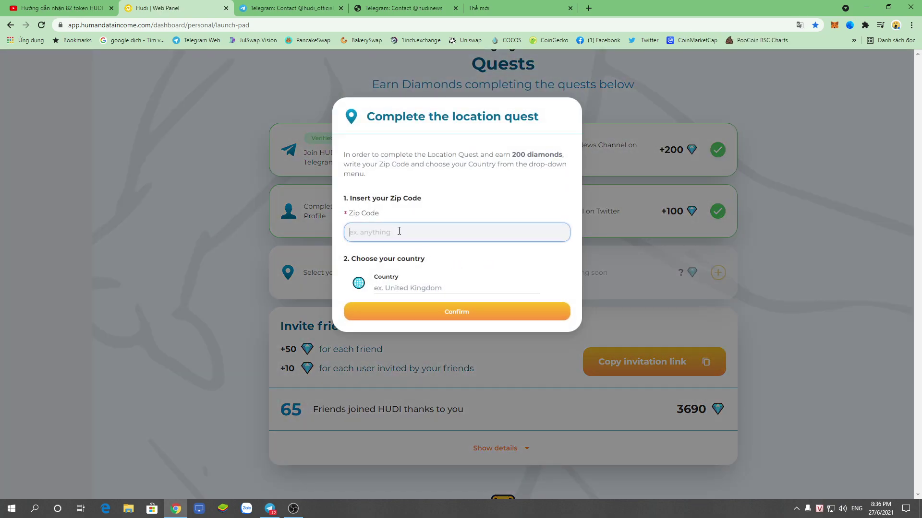
left_click(499, 7)
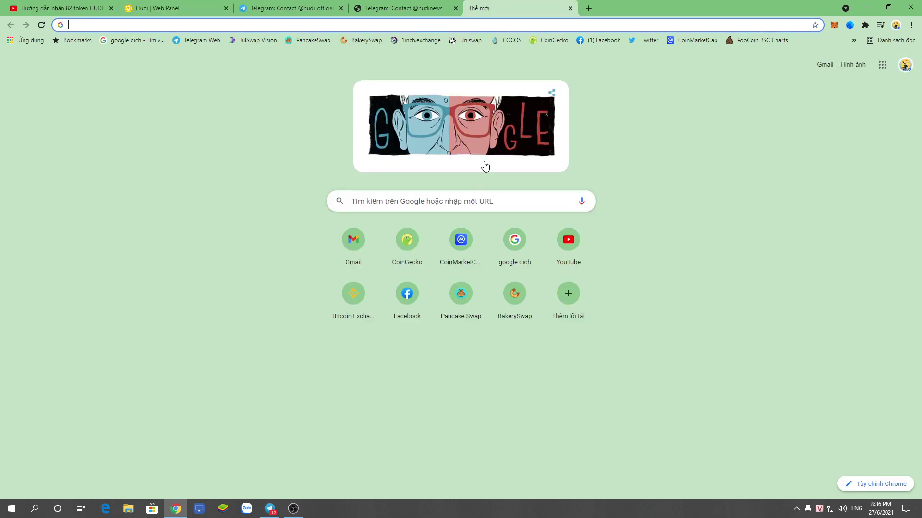
left_click(436, 201)
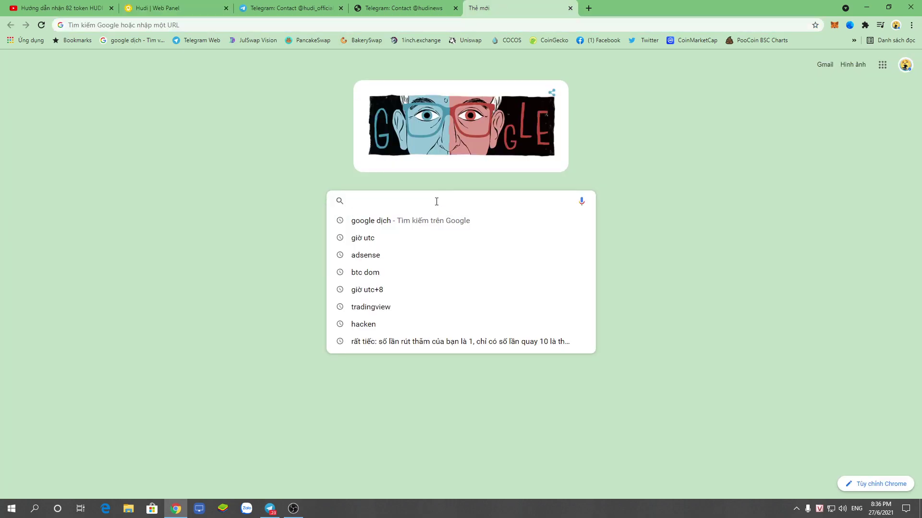
type("zip")
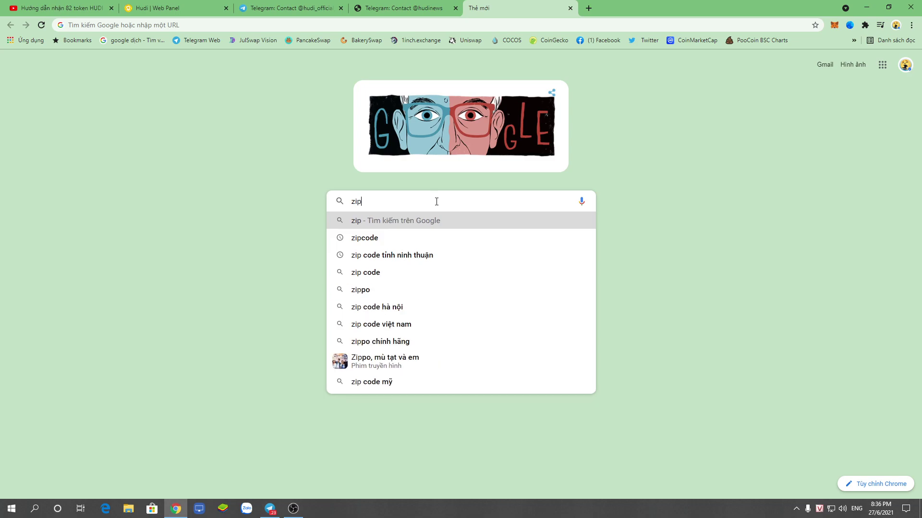
left_click(417, 255)
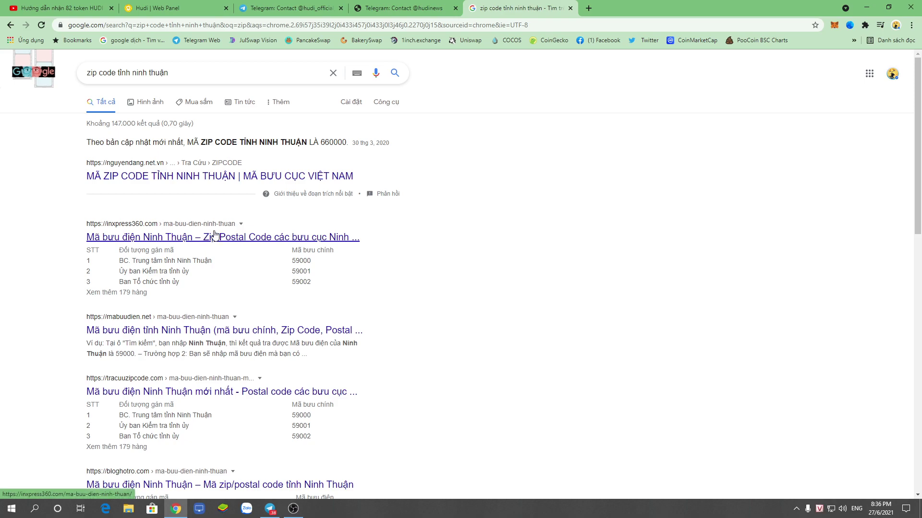
Step: Fill in the location quest with Zip Code 59000 and country Viet Nam, and confirm it
left_click(168, 6)
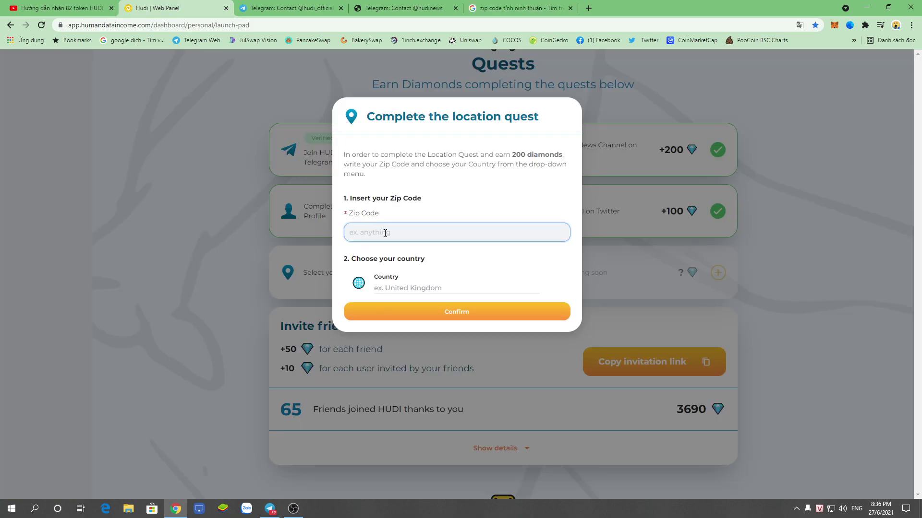
type("59")
left_click(415, 289)
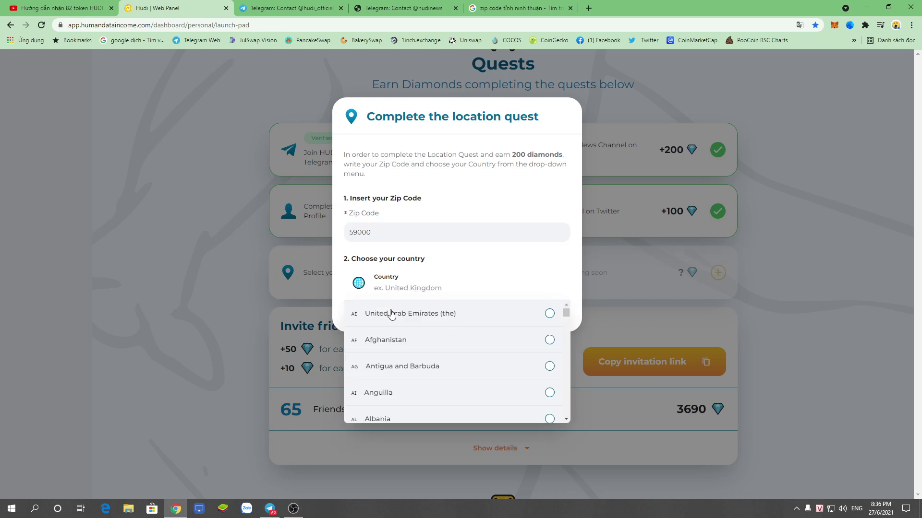
scroll(426, 331, "down", 1)
left_click(398, 290)
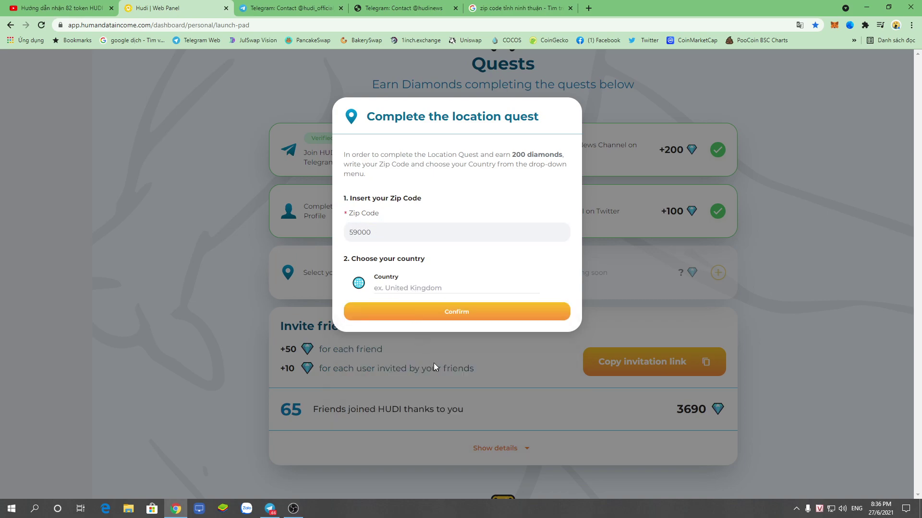
left_click(401, 292)
scroll(520, 360, "down", 10)
left_click_drag(566, 323, 565, 412)
scroll(497, 406, "up", 5)
scroll(497, 405, "down", 1)
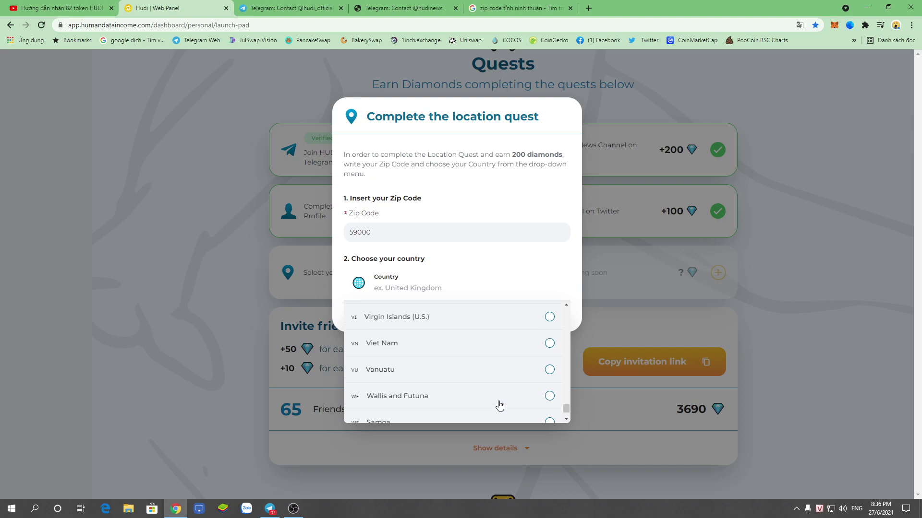
left_click(391, 343)
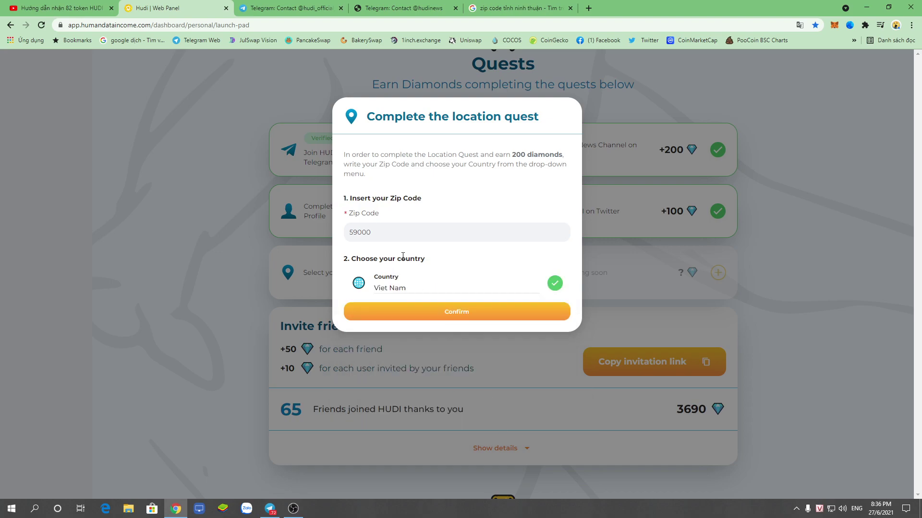
left_click(442, 305)
Step: Review the quest list, the friend invitation section and the expected token reward card on the launch pad
scroll(468, 296, "down", 2)
scroll(452, 299, "up", 2)
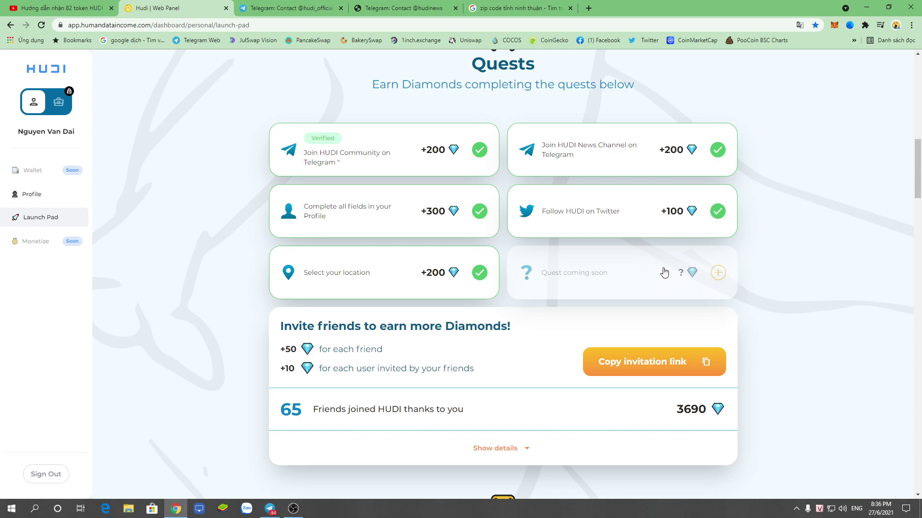
scroll(643, 302, "down", 1)
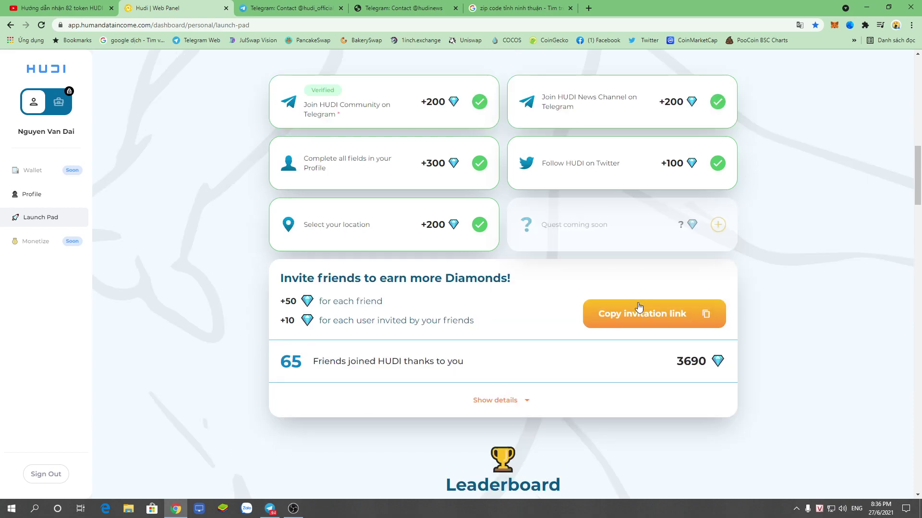
scroll(595, 307, "up", 2)
scroll(596, 309, "down", 2)
scroll(521, 283, "up", 10)
scroll(480, 276, "down", 3)
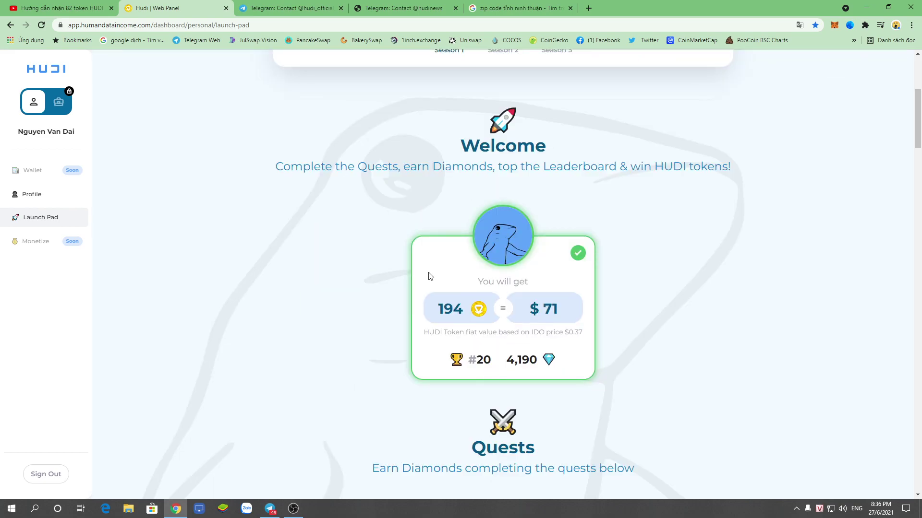
Step: Reload the launch pad page, dismiss the translation popup, and check the current season and refreshed reward card
right_click(700, 256)
left_click(705, 291)
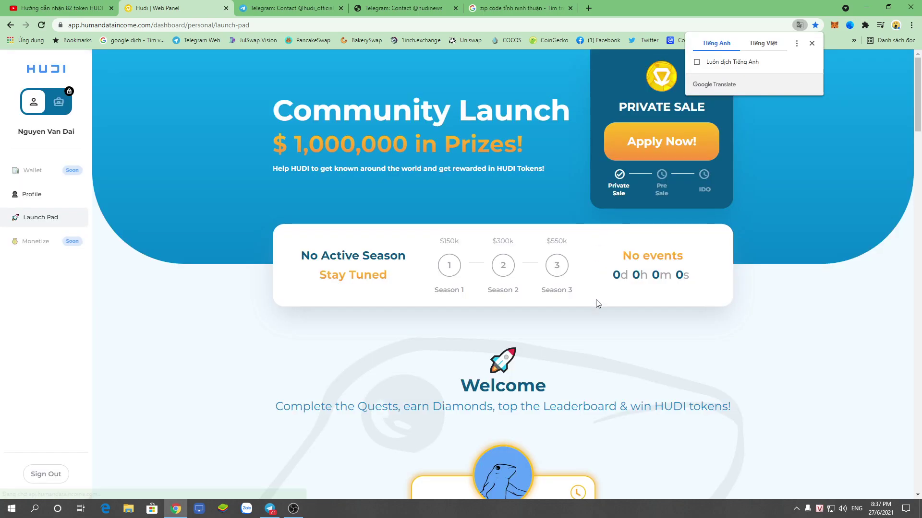
scroll(549, 329, "down", 7)
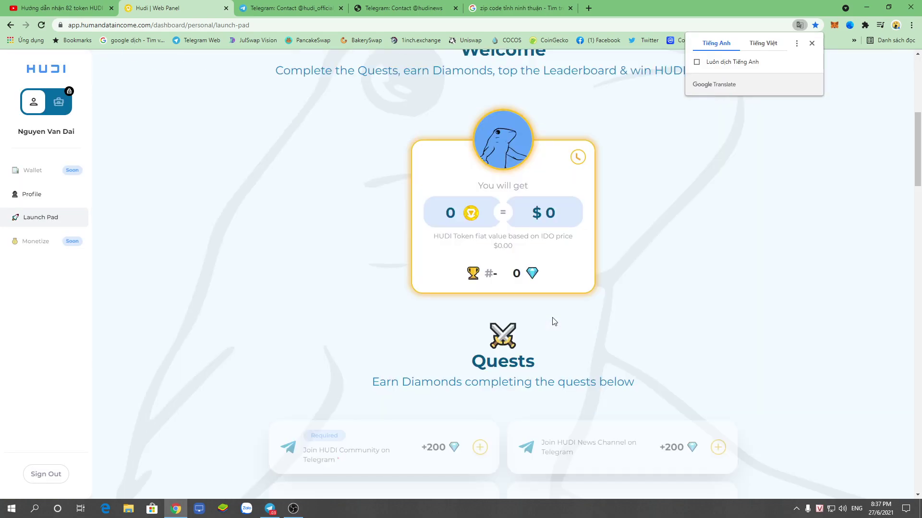
left_click(812, 43)
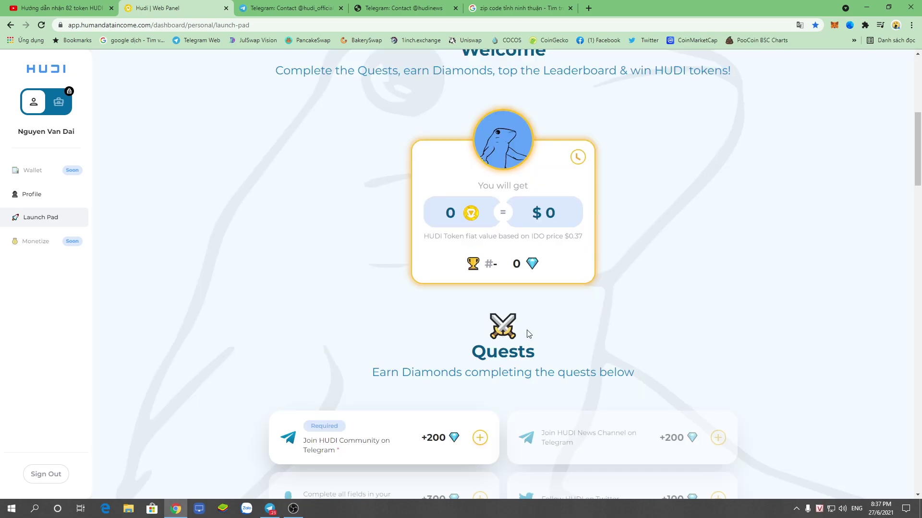
scroll(552, 327, "down", 6)
scroll(586, 317, "up", 12)
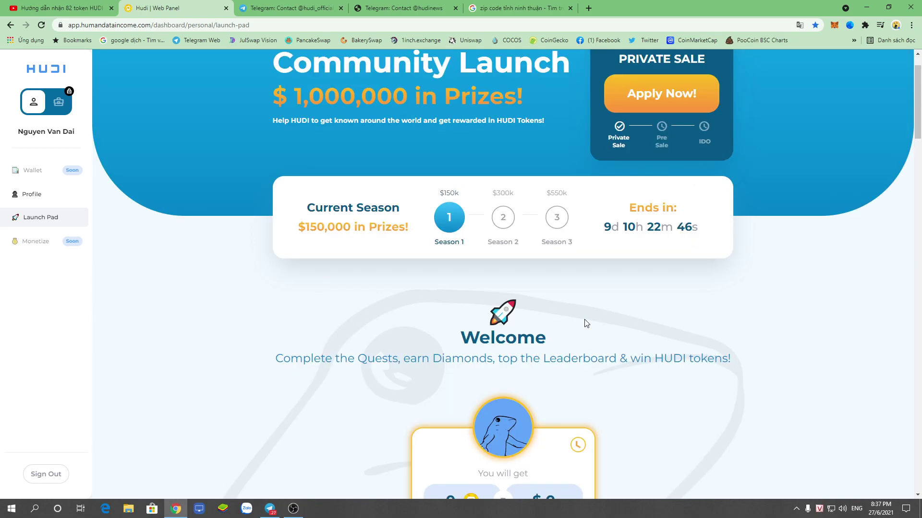
scroll(586, 323, "down", 5)
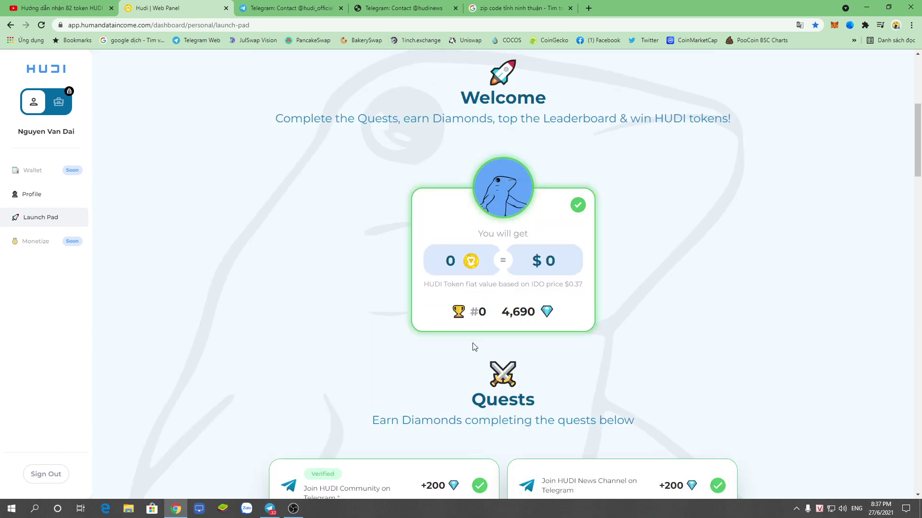
Step: Copy the invitation link from the section for inviting friends to earn more Diamonds
scroll(522, 333, "down", 10)
scroll(559, 332, "up", 9)
scroll(548, 366, "down", 9)
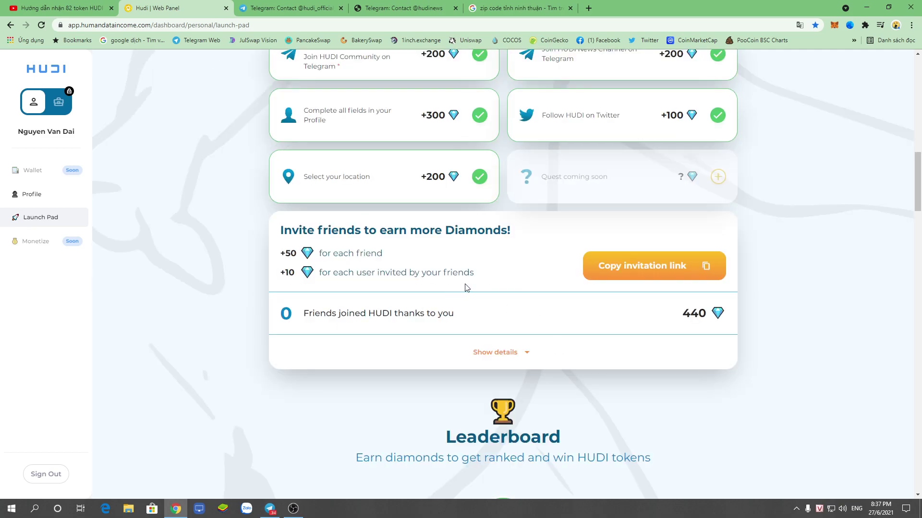
left_click(643, 272)
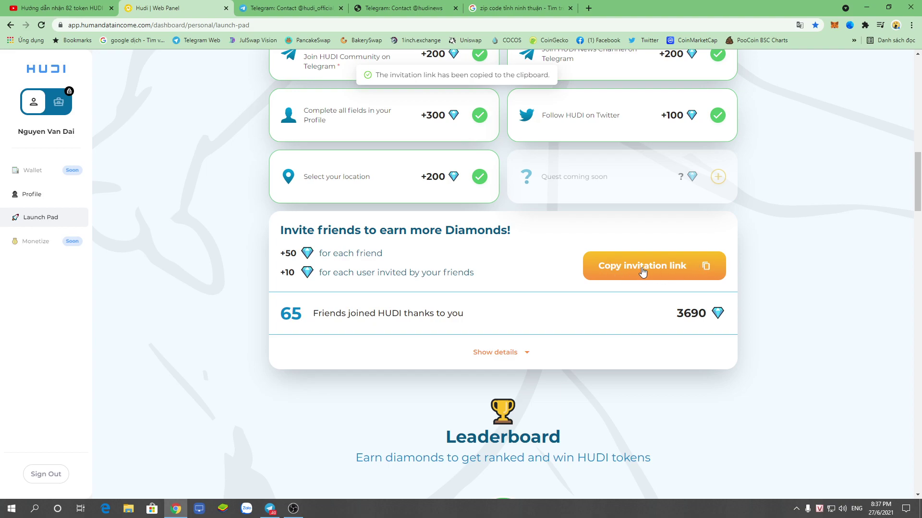
scroll(643, 271, "up", 1)
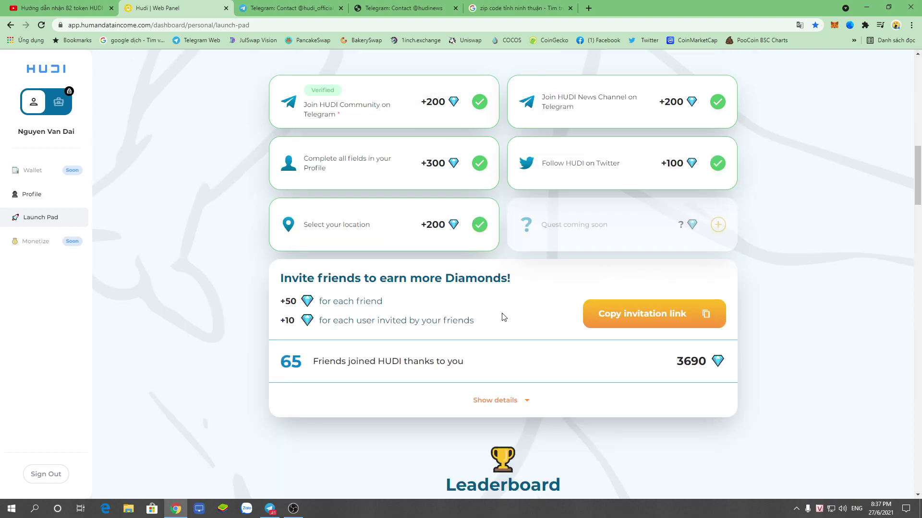